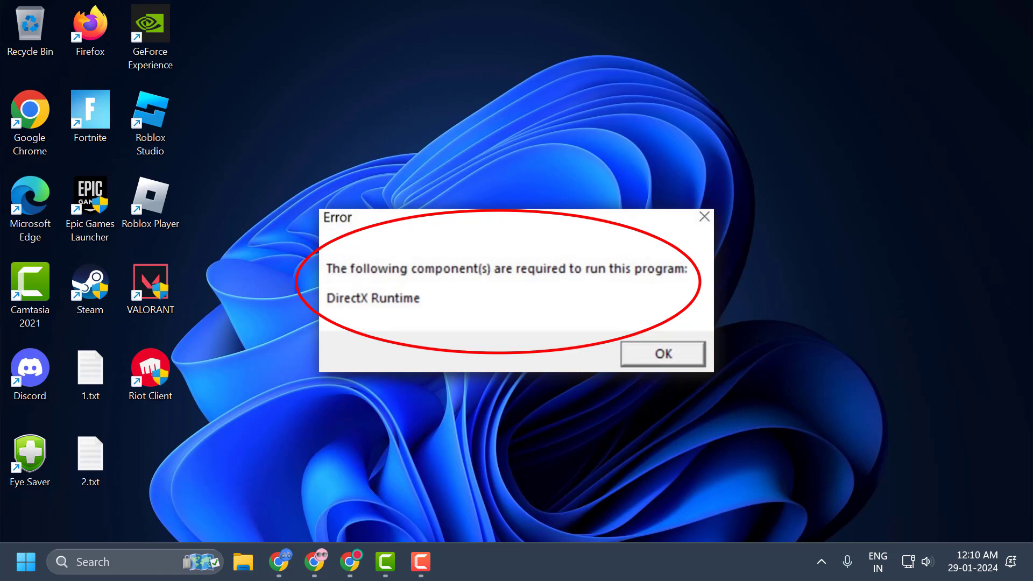
Run a Windows Update check from Settings, then close Settings
{"action": "right_click", "coordinate": [8, 573]}
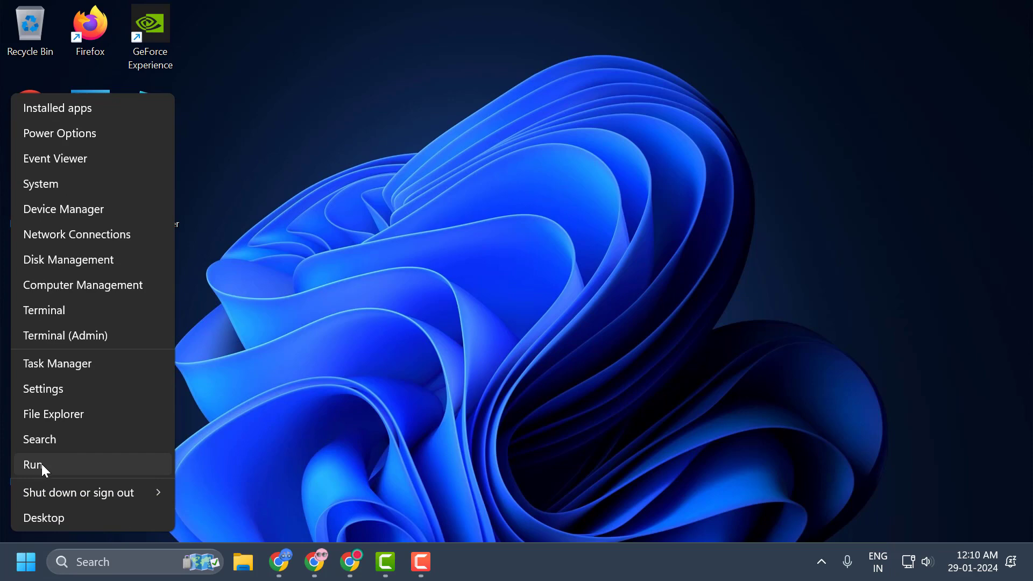
{"action": "left_click", "coordinate": [53, 400]}
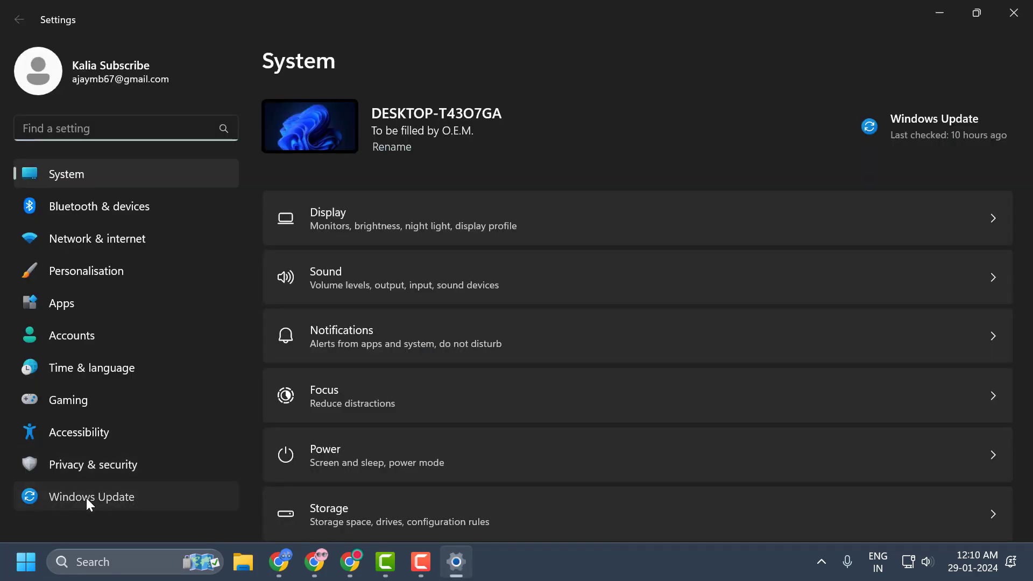
{"action": "left_click", "coordinate": [86, 498]}
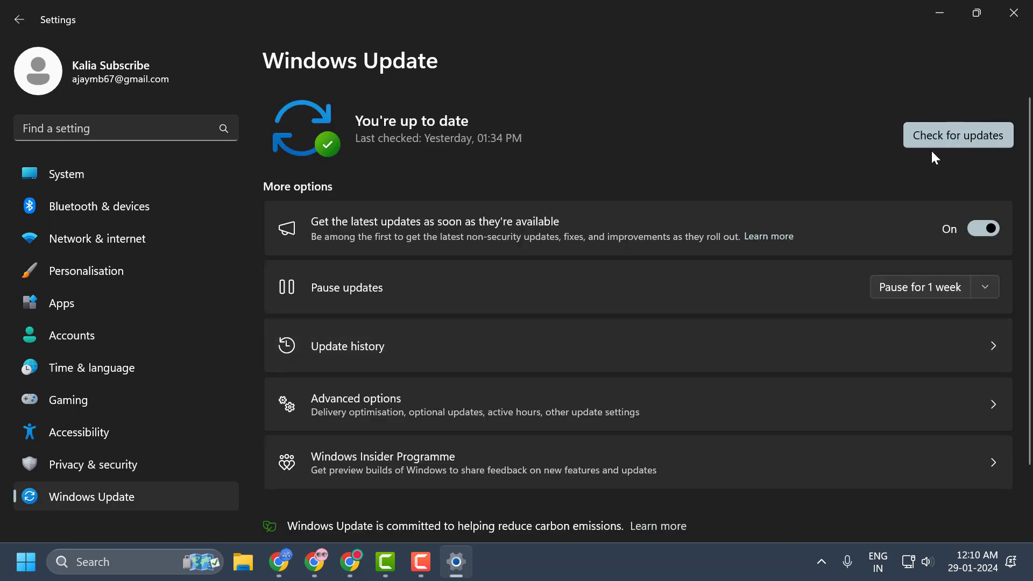
{"action": "left_click", "coordinate": [938, 140]}
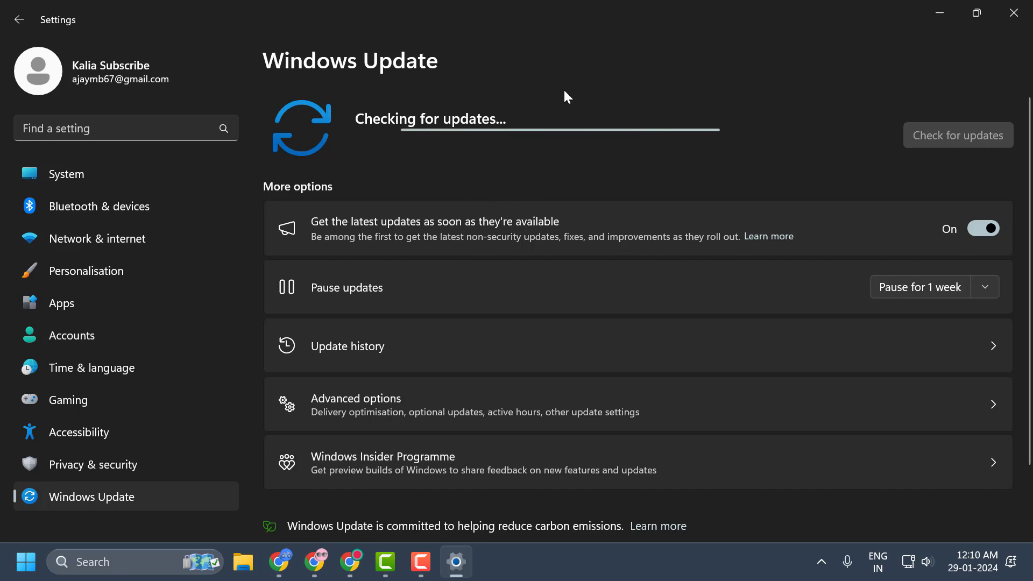
{"action": "left_click", "coordinate": [1013, 13]}
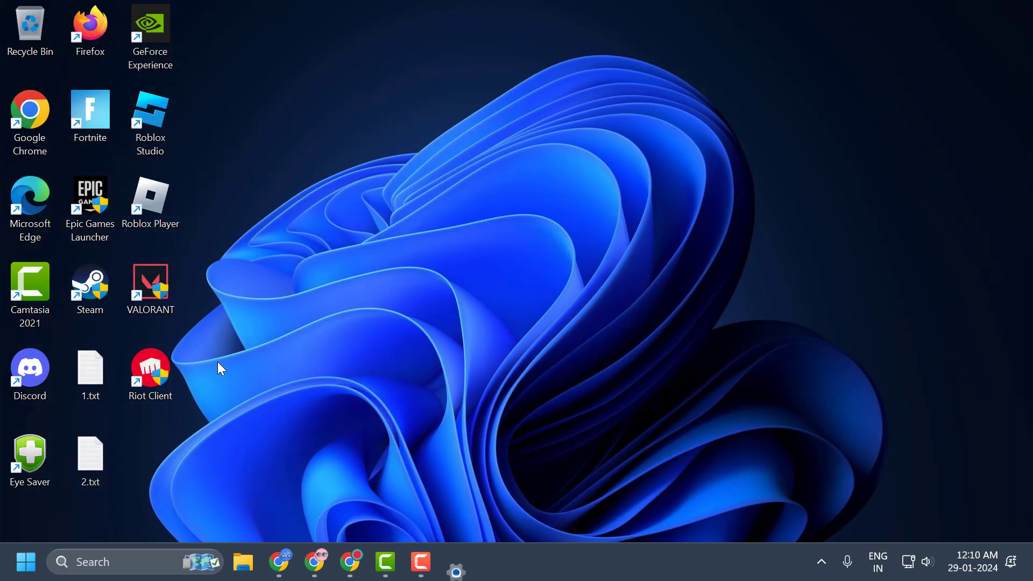
{"action": "right_click", "coordinate": [34, 555]}
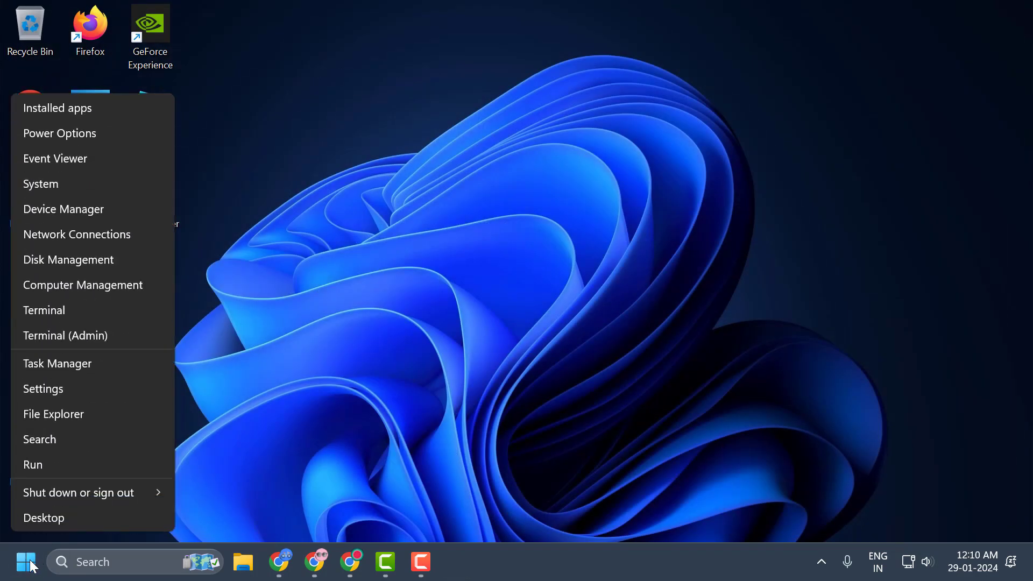
{"action": "left_click", "coordinate": [96, 209]}
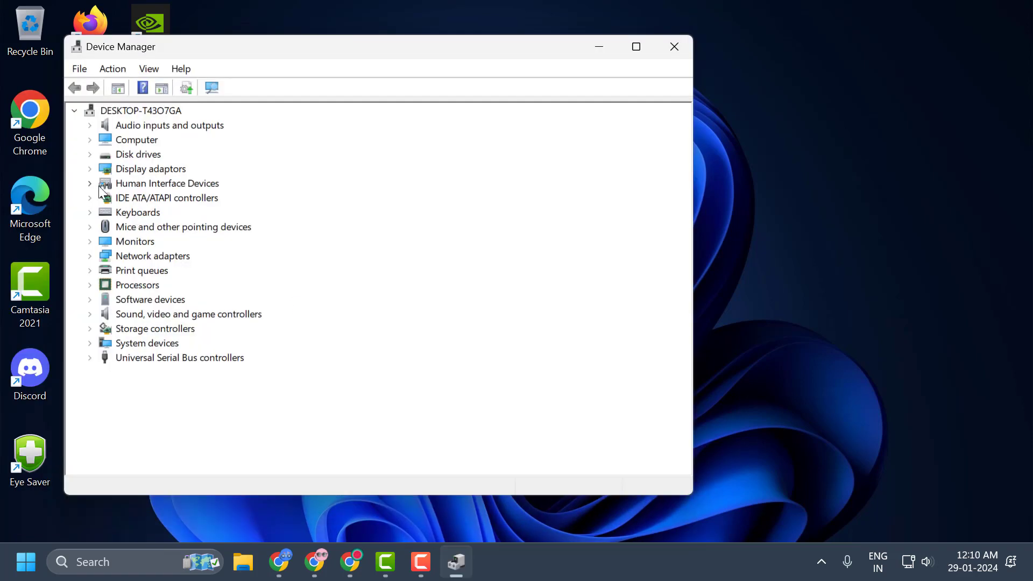
{"action": "left_click", "coordinate": [90, 170]}
{"action": "left_click", "coordinate": [179, 186]}
{"action": "right_click", "coordinate": [180, 186]}
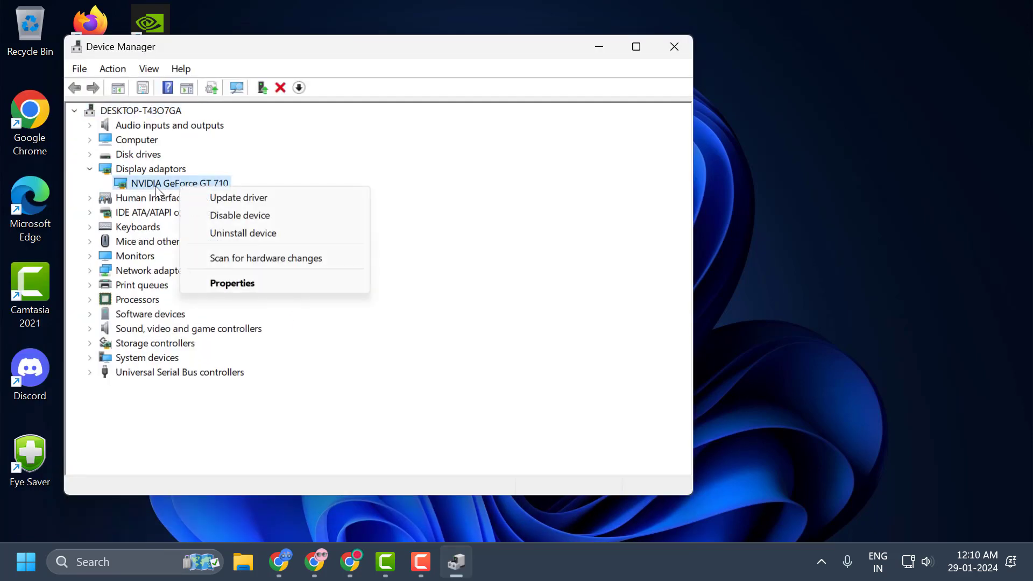
{"action": "left_click", "coordinate": [234, 284]}
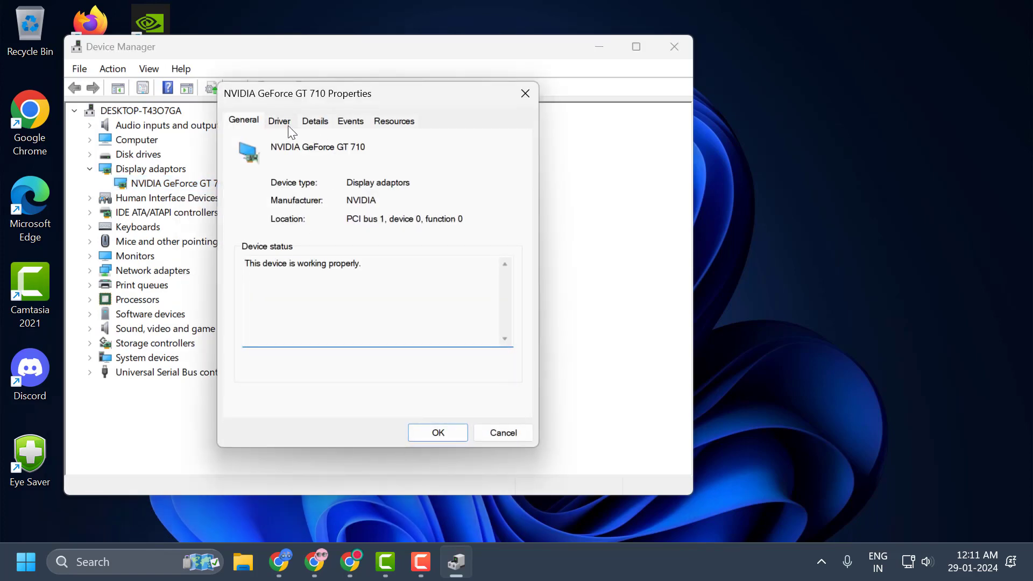
{"action": "left_click", "coordinate": [283, 124]}
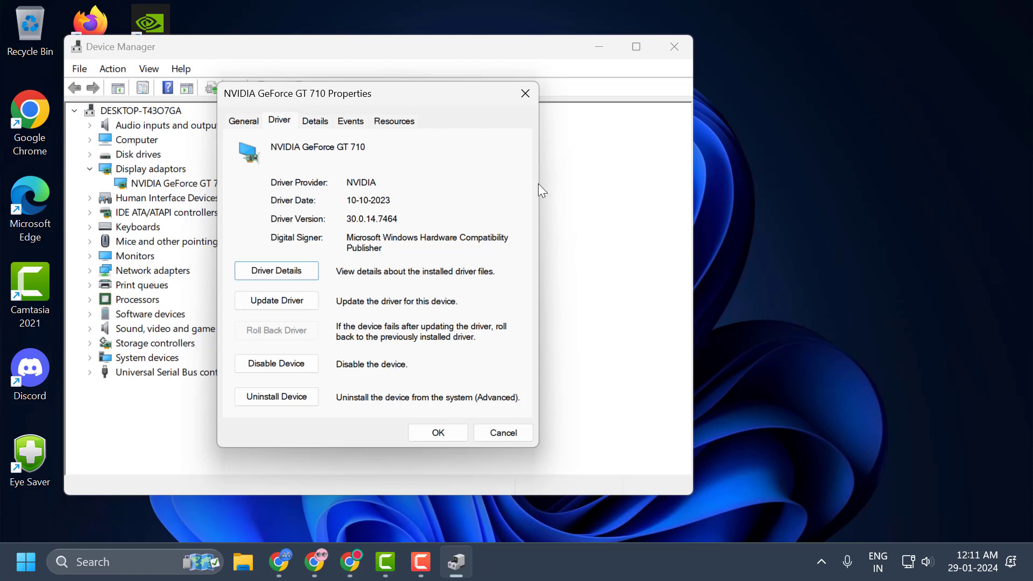
{"action": "left_click", "coordinate": [526, 100]}
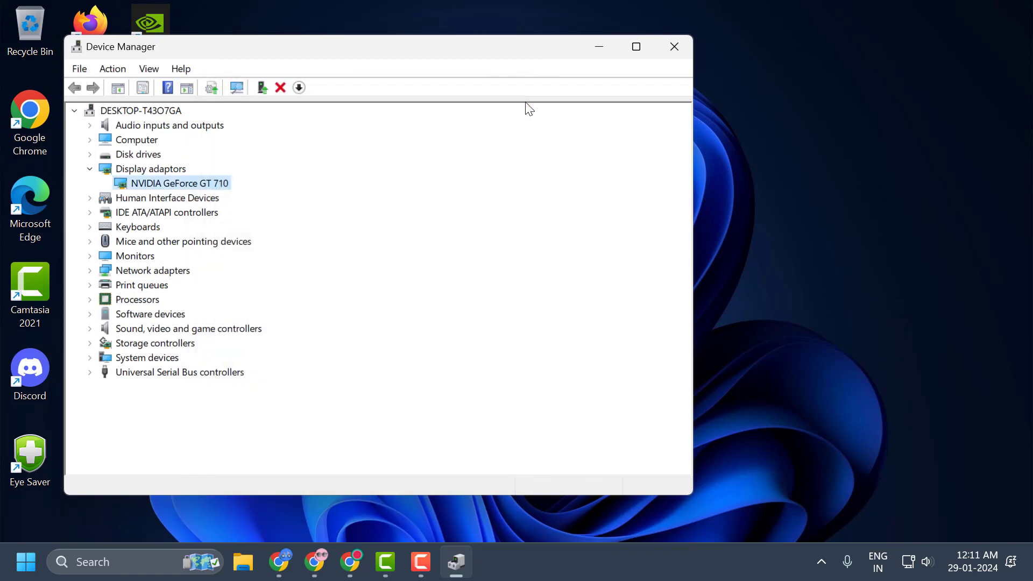
{"action": "left_click", "coordinate": [677, 43]}
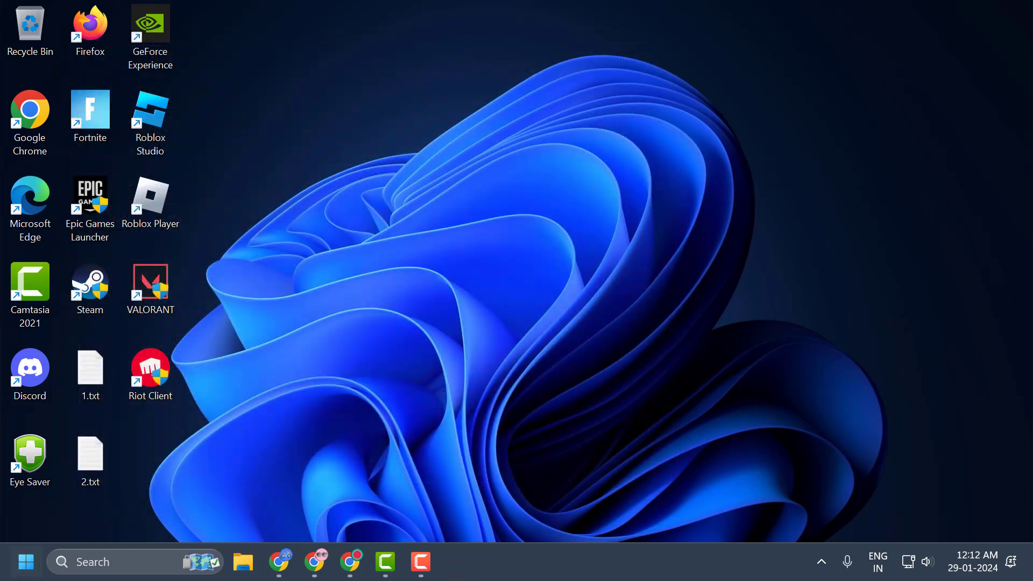
{"action": "right_click", "coordinate": [26, 562]}
{"action": "left_click", "coordinate": [60, 467]}
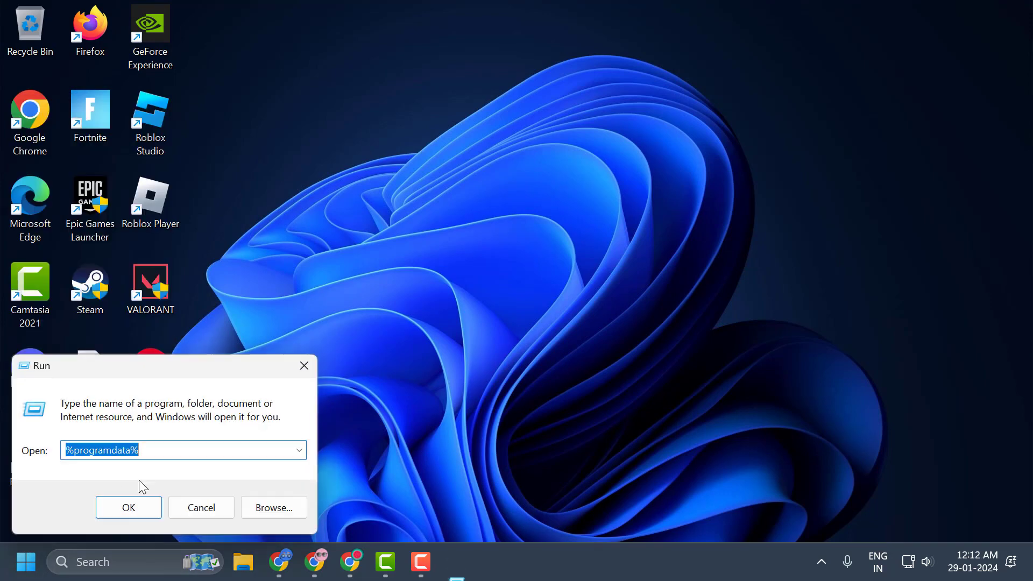
{"action": "left_click", "coordinate": [150, 450]}
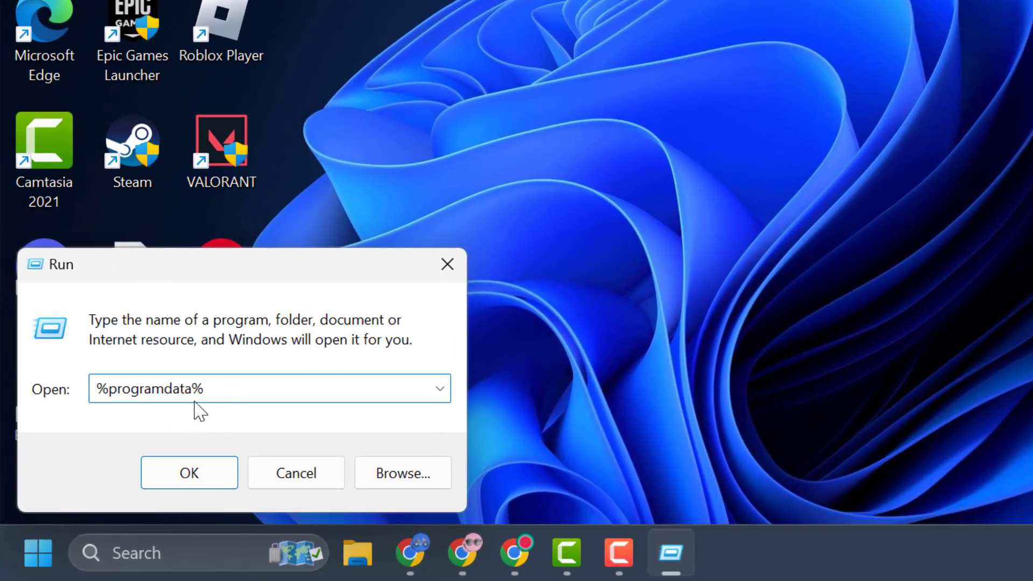
{"action": "left_click", "coordinate": [200, 484]}
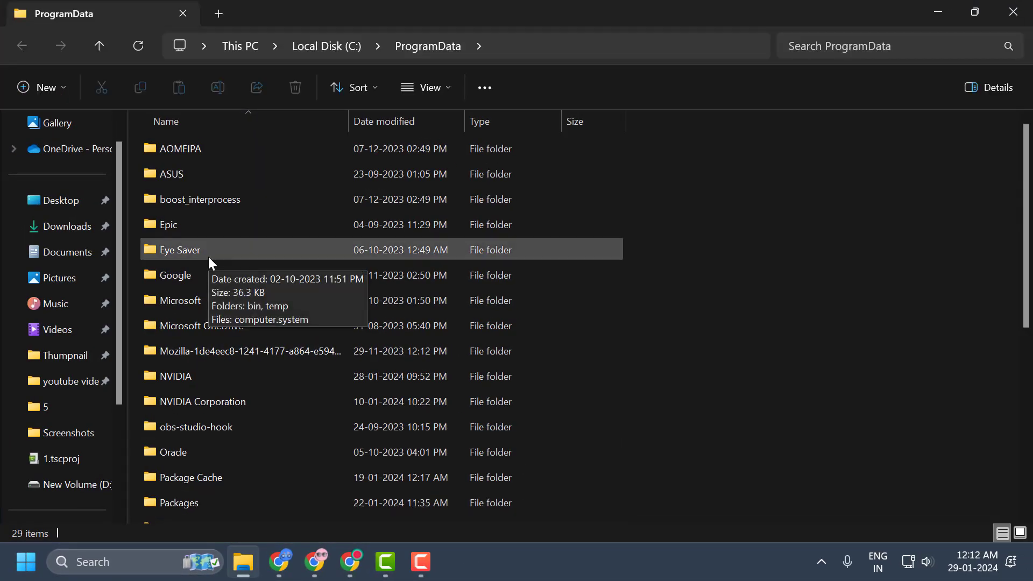
{"action": "left_click", "coordinate": [208, 257]}
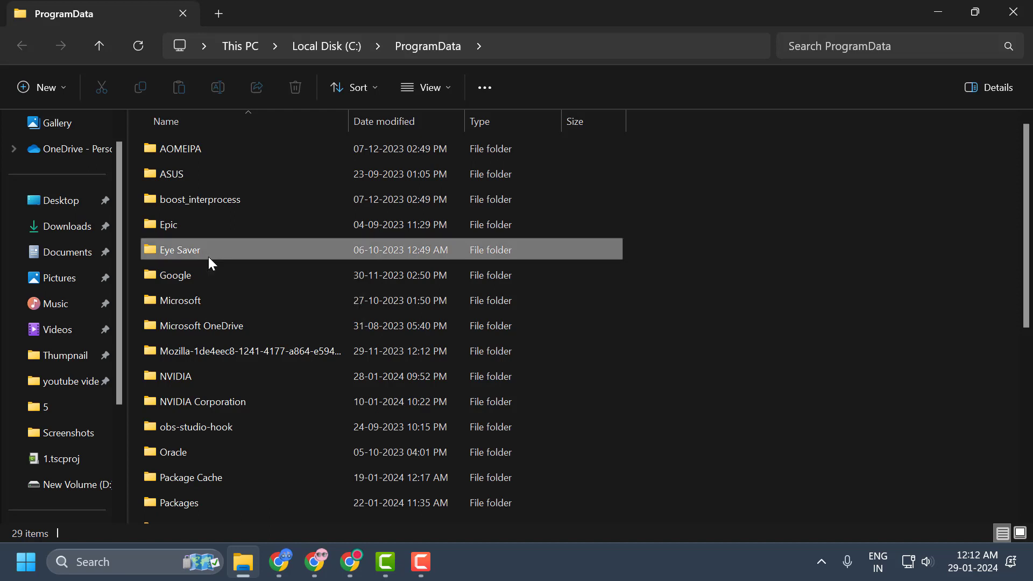
{"action": "key", "text": "v"}
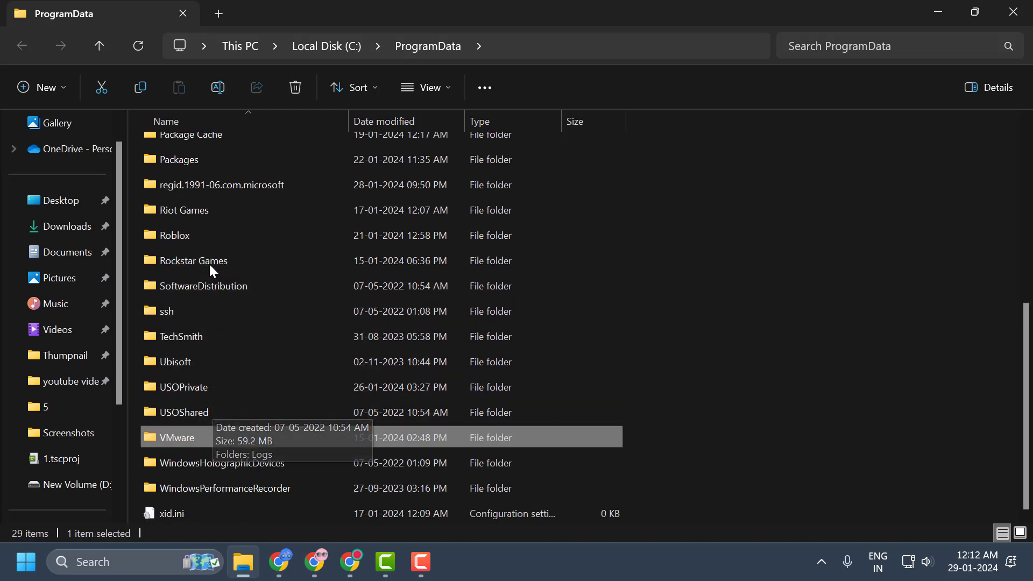
{"action": "left_click", "coordinate": [177, 213]}
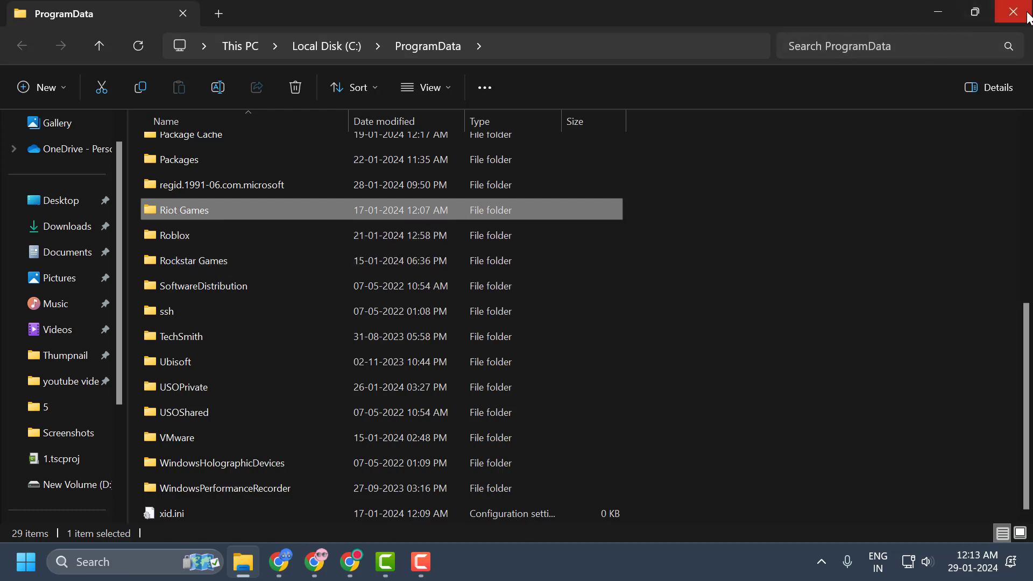
{"action": "left_click", "coordinate": [1013, 12]}
Open the %localappdata% folder from the Run box
{"action": "right_click", "coordinate": [30, 553]}
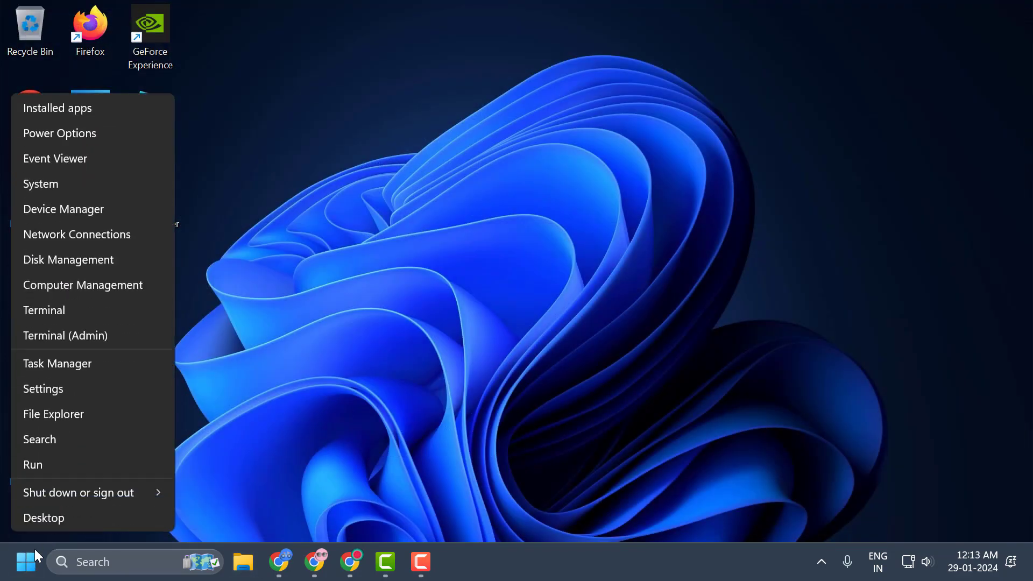
{"action": "left_click", "coordinate": [40, 468]}
{"action": "left_click_drag", "start_coordinate": [146, 450], "coordinate": [74, 454]}
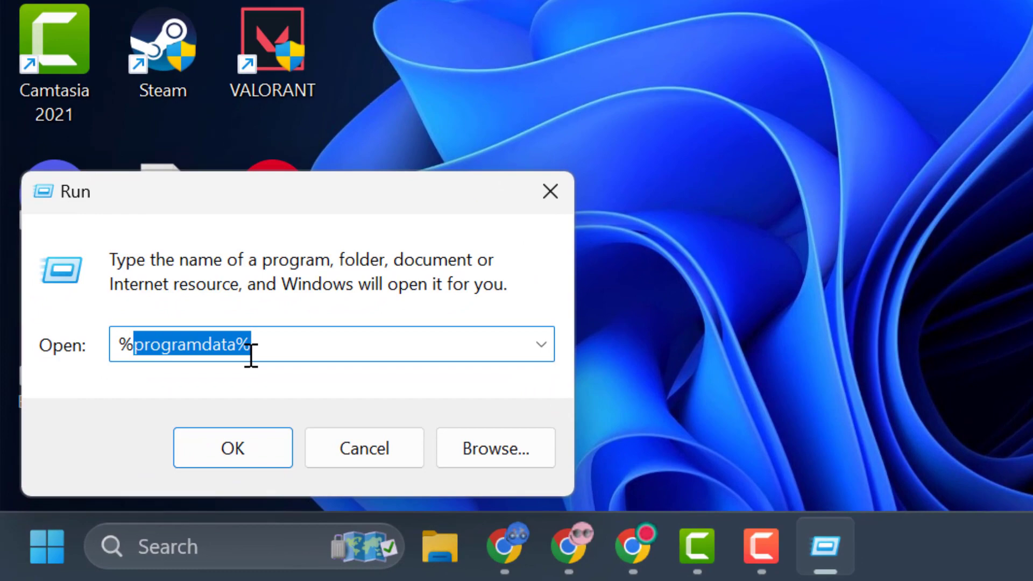
{"action": "type", "text": "lo"}
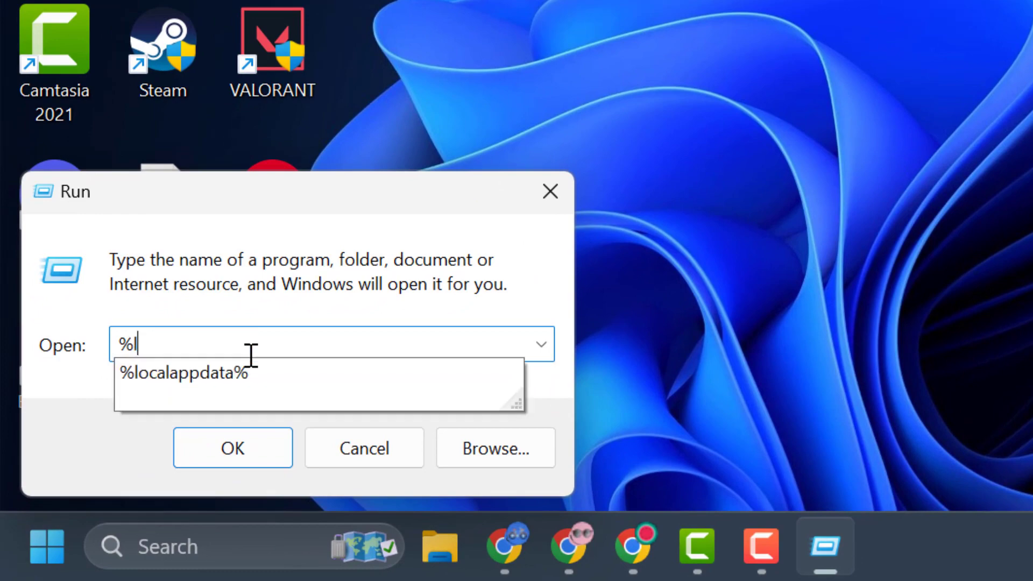
{"action": "left_click", "coordinate": [235, 376]}
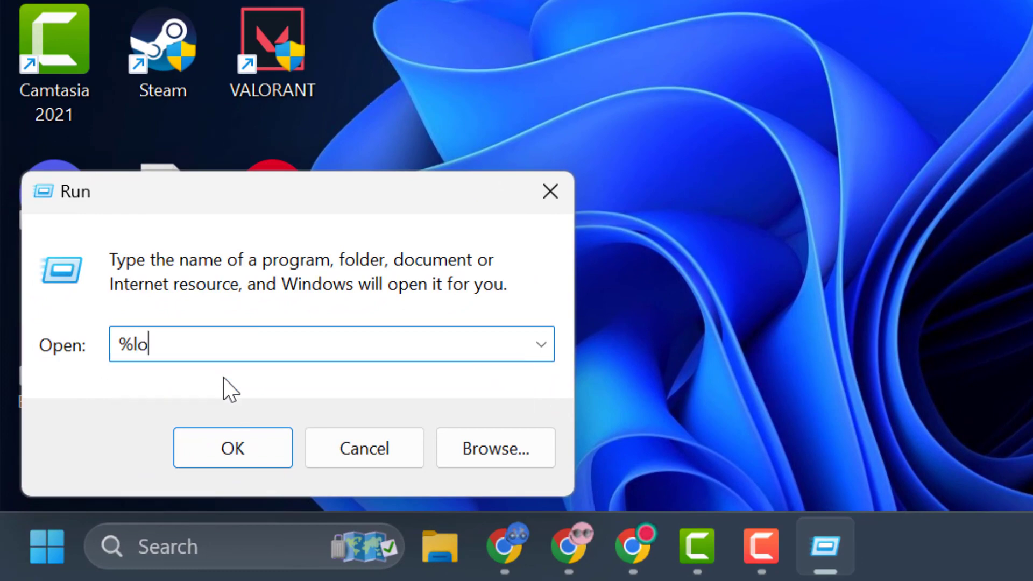
{"action": "left_click", "coordinate": [263, 456]}
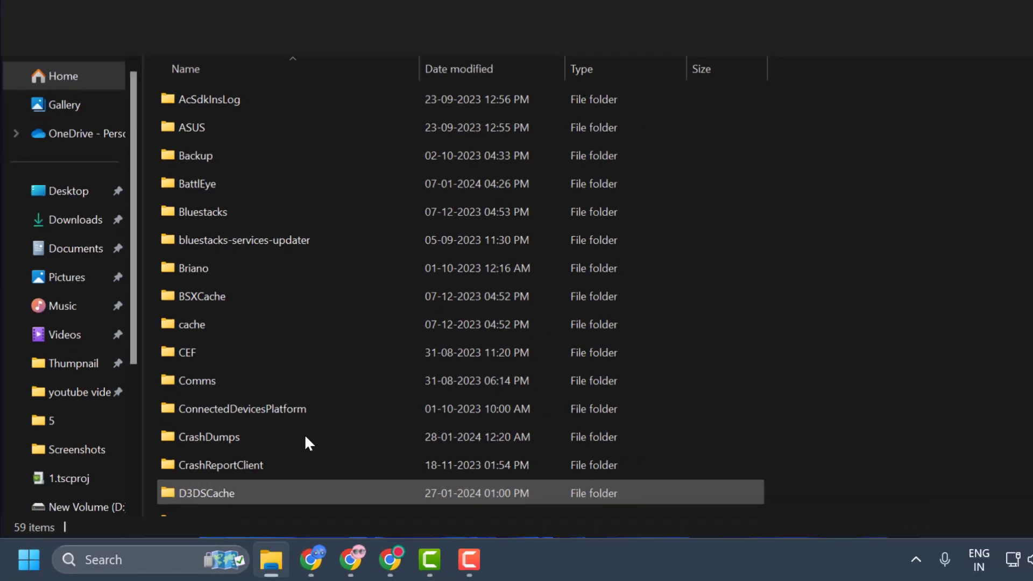
Select the Temp and Riot Games folders in AppData\Local, then close the window
{"action": "scroll", "coordinate": [786, 316], "scroll_direction": "down", "scroll_amount": 10}
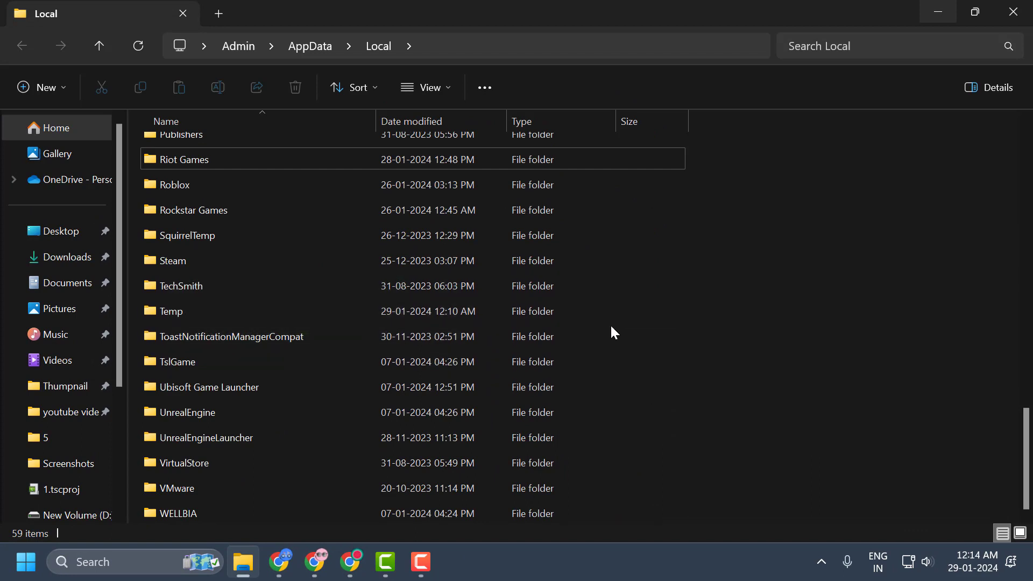
{"action": "left_click", "coordinate": [299, 305]}
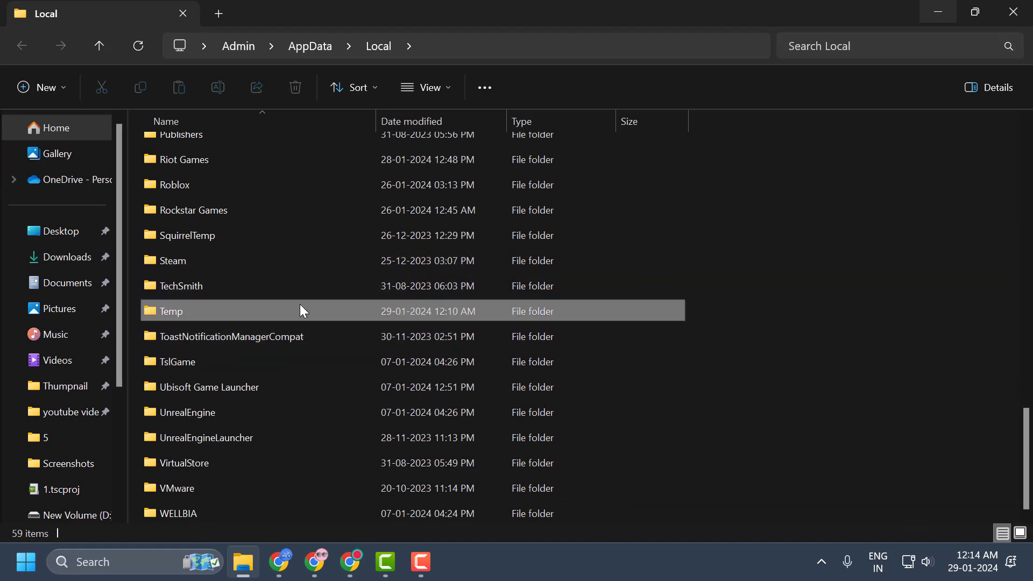
{"action": "key", "text": "v"}
{"action": "key", "text": "v"}
{"action": "key", "text": "v"}
{"action": "key", "text": "v"}
{"action": "key", "text": "v"}
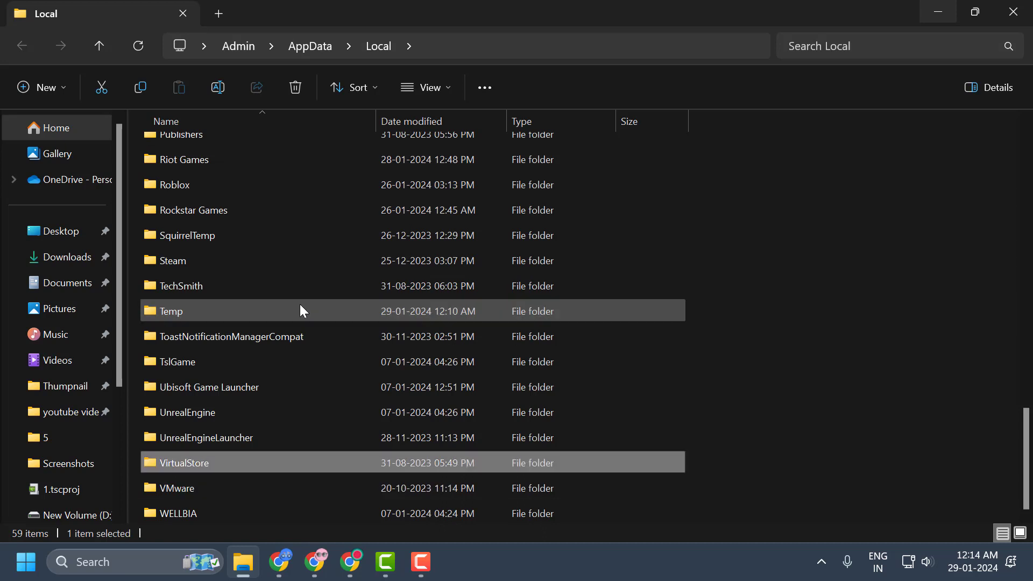
{"action": "left_click", "coordinate": [229, 161]}
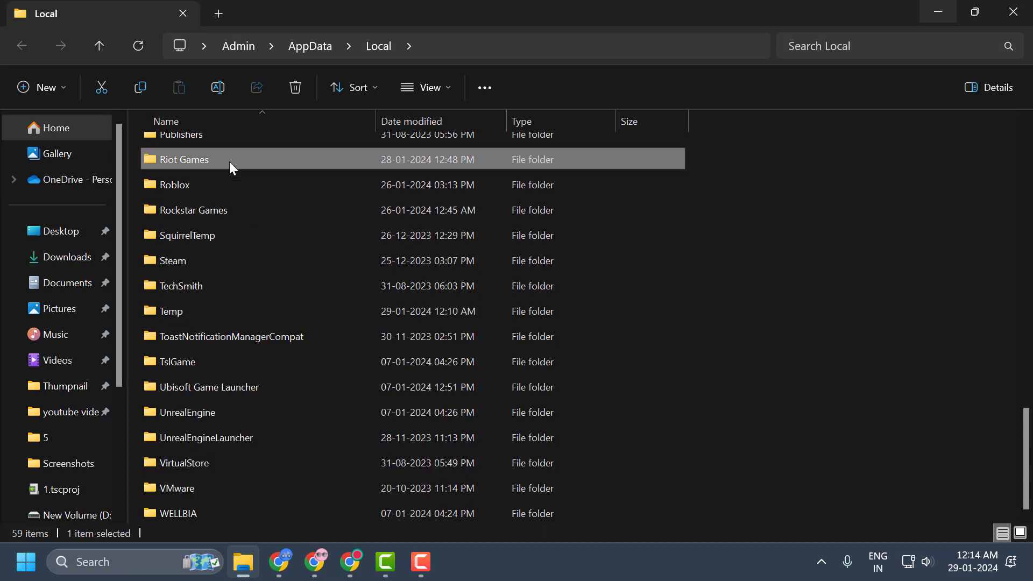
{"action": "right_click", "coordinate": [184, 161]}
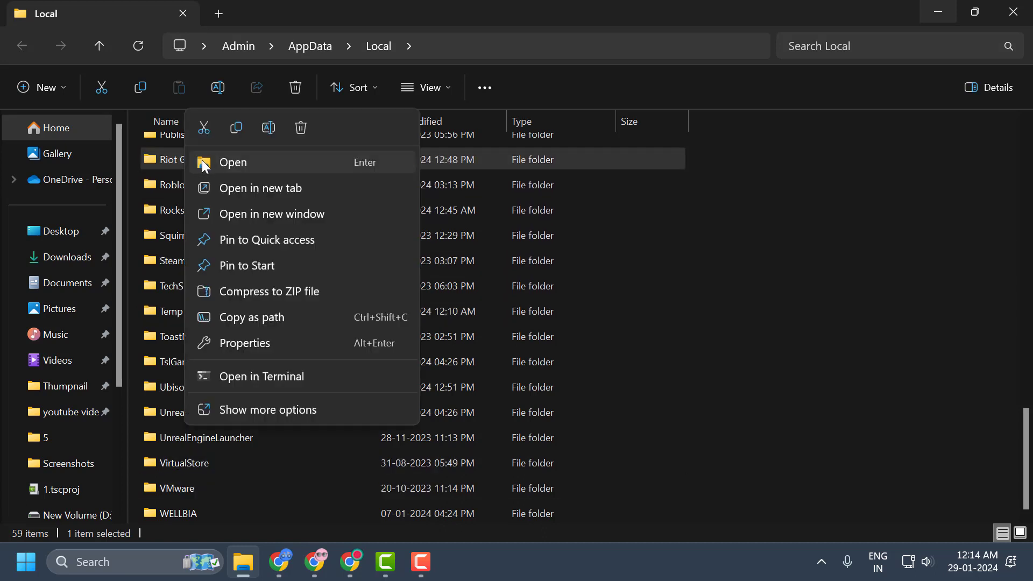
{"action": "left_click", "coordinate": [760, 202]}
{"action": "left_click", "coordinate": [402, 160]}
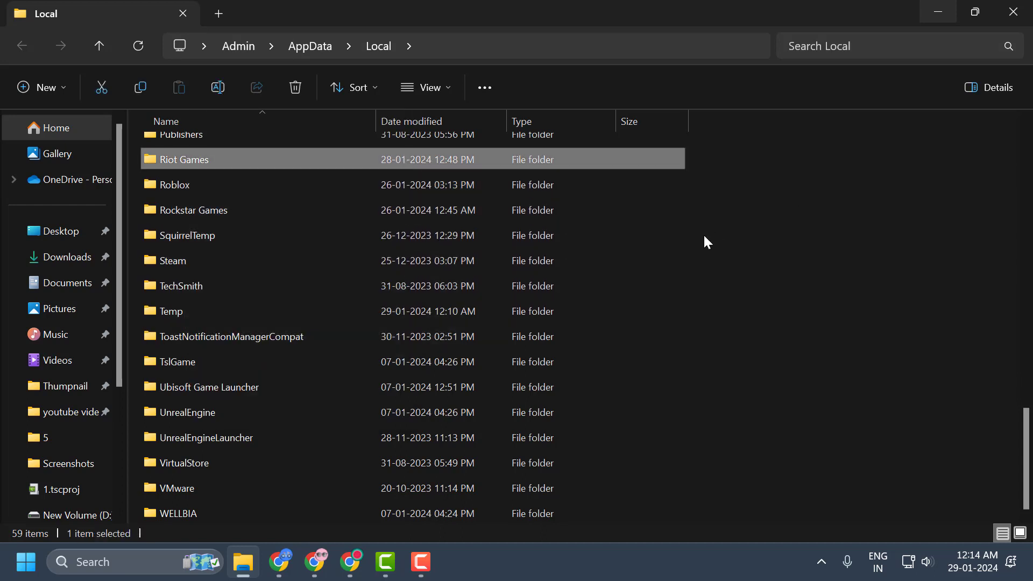
{"action": "left_click", "coordinate": [1001, 15]}
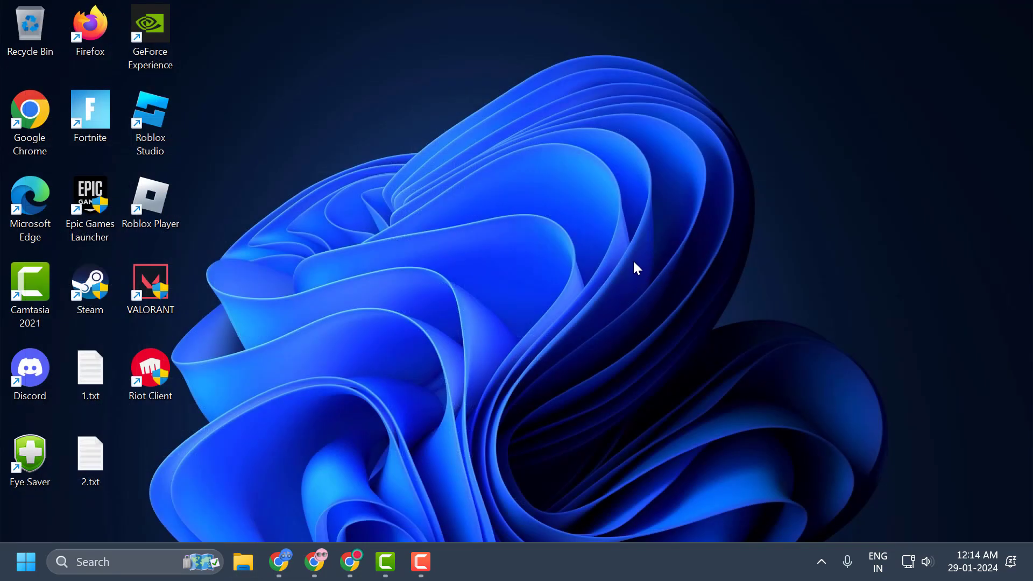
Download the 67.5 MB VALORANT installer from playvalorant.com in Chrome
{"action": "left_click", "coordinate": [350, 562]}
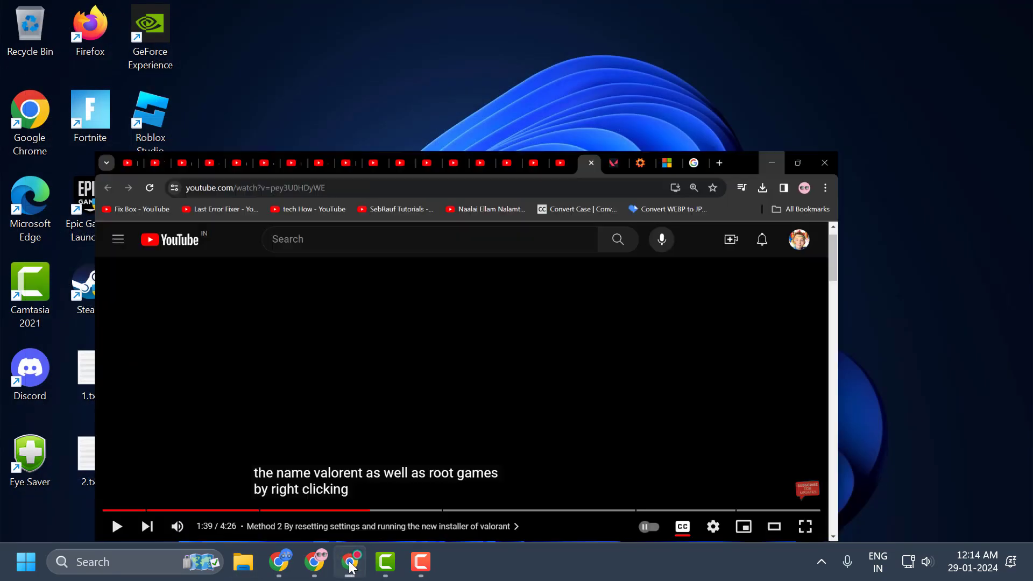
{"action": "scroll", "coordinate": [598, 232], "scroll_direction": "down", "scroll_amount": 4}
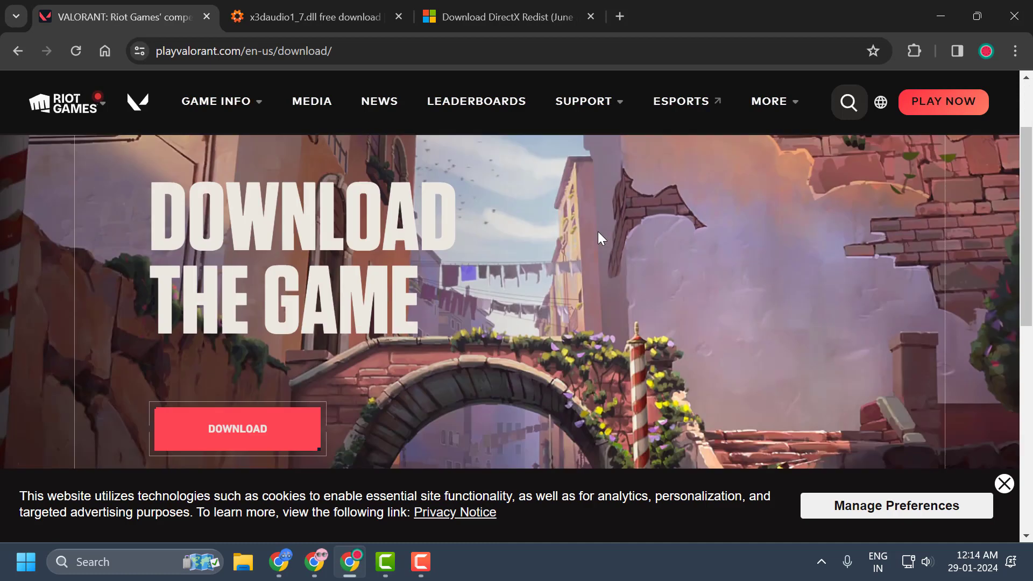
{"action": "left_click", "coordinate": [262, 302]}
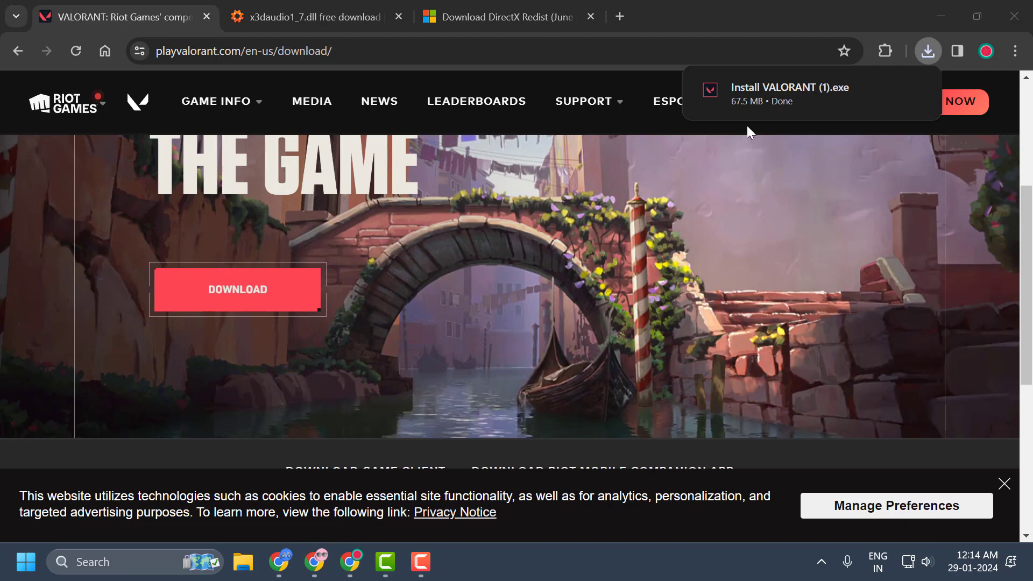
{"action": "mouse_move", "coordinate": [840, 162]}
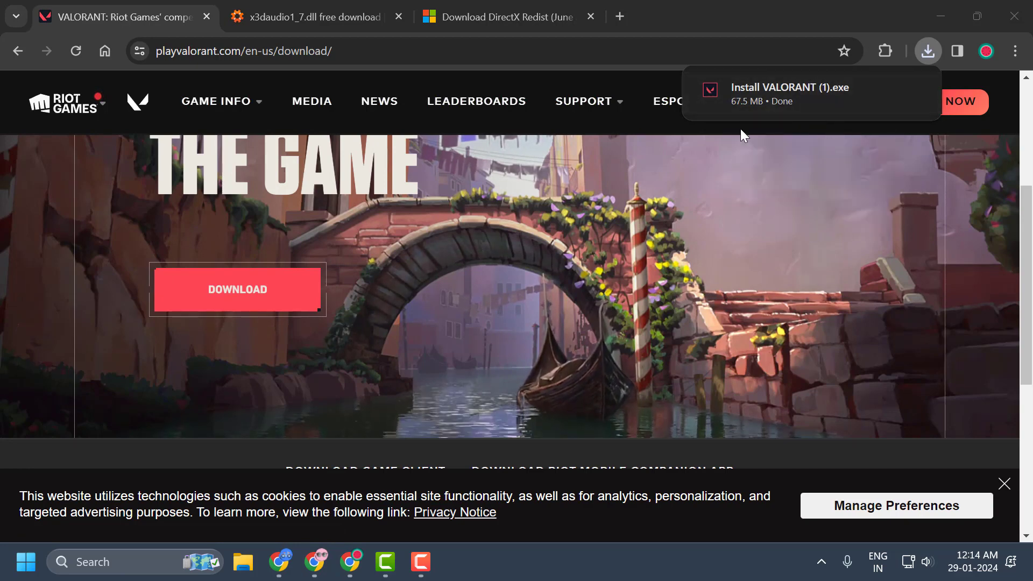
{"action": "mouse_move", "coordinate": [812, 89]}
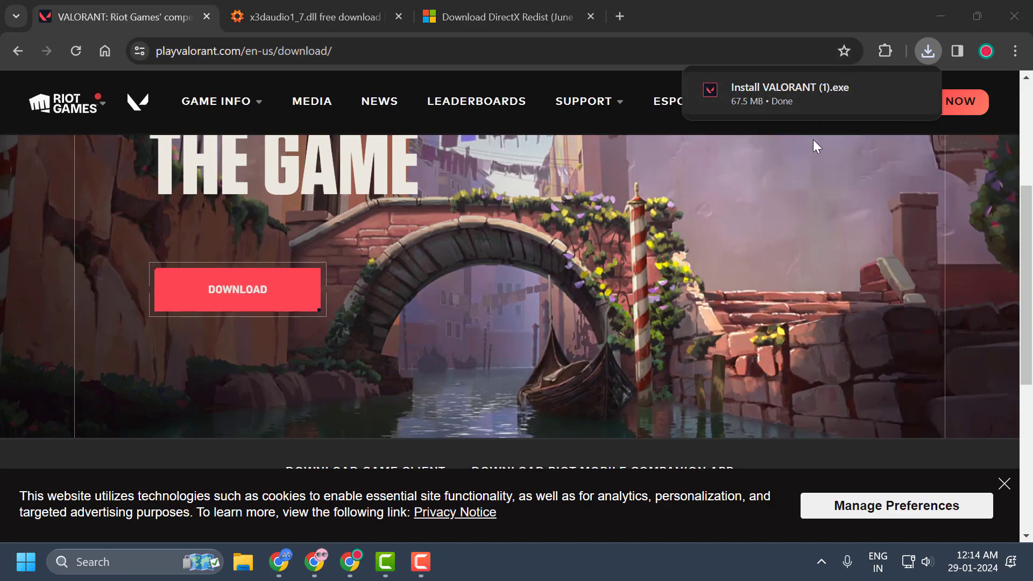
{"action": "left_click", "coordinate": [941, 16]}
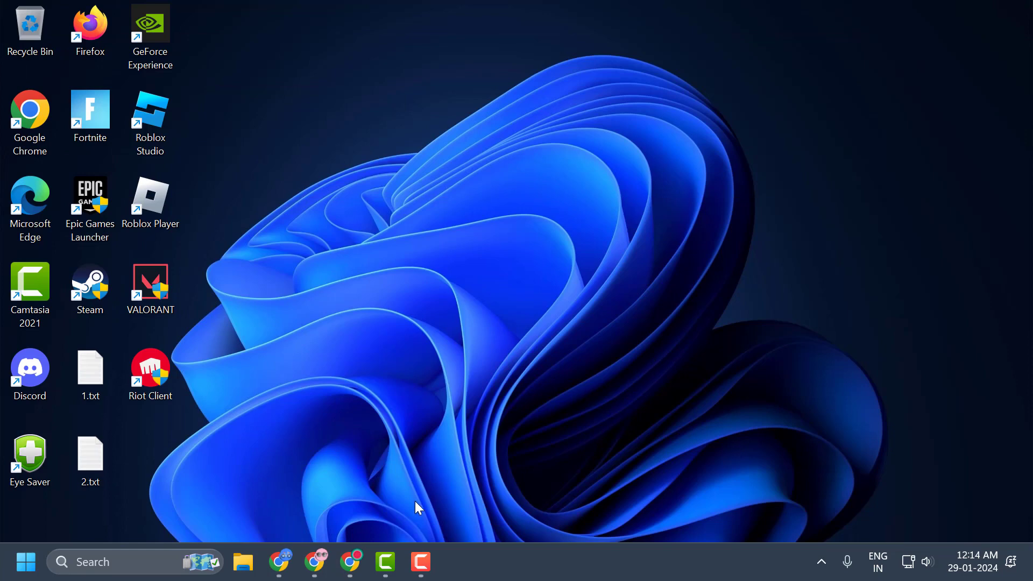
{"action": "left_click", "coordinate": [351, 562]}
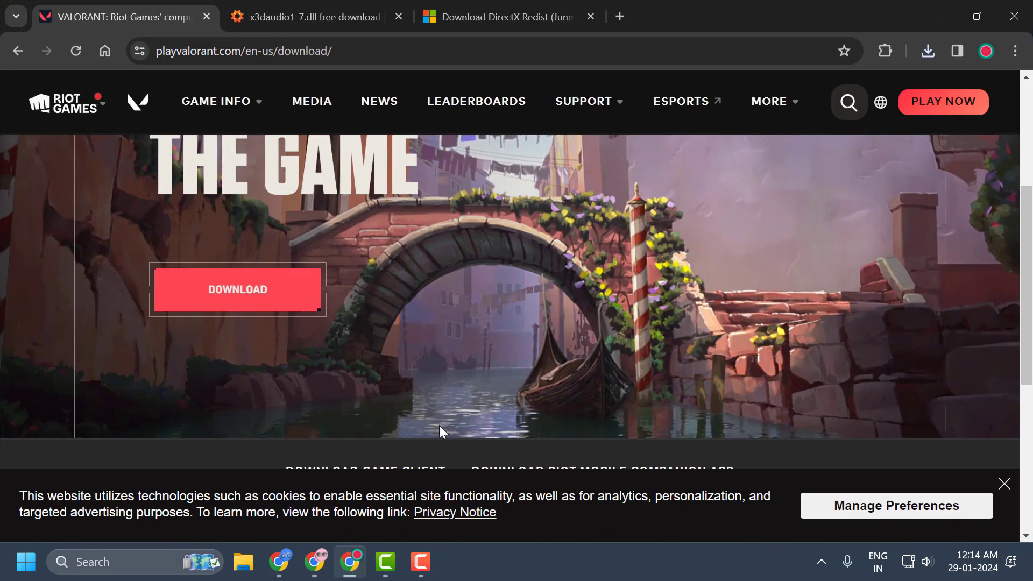
Download the 64-bit x3daudio1_7.dll (version 9.28.1886.0) zip from the dll-files.com tab
{"action": "left_click", "coordinate": [305, 27]}
{"action": "left_click", "coordinate": [577, 370]}
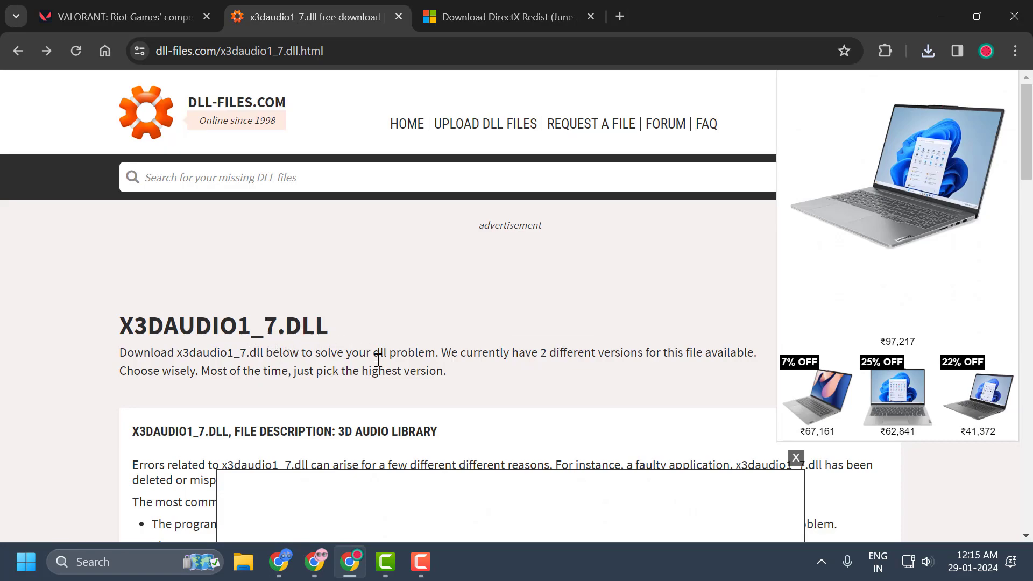
{"action": "scroll", "coordinate": [411, 359], "scroll_direction": "down", "scroll_amount": 10}
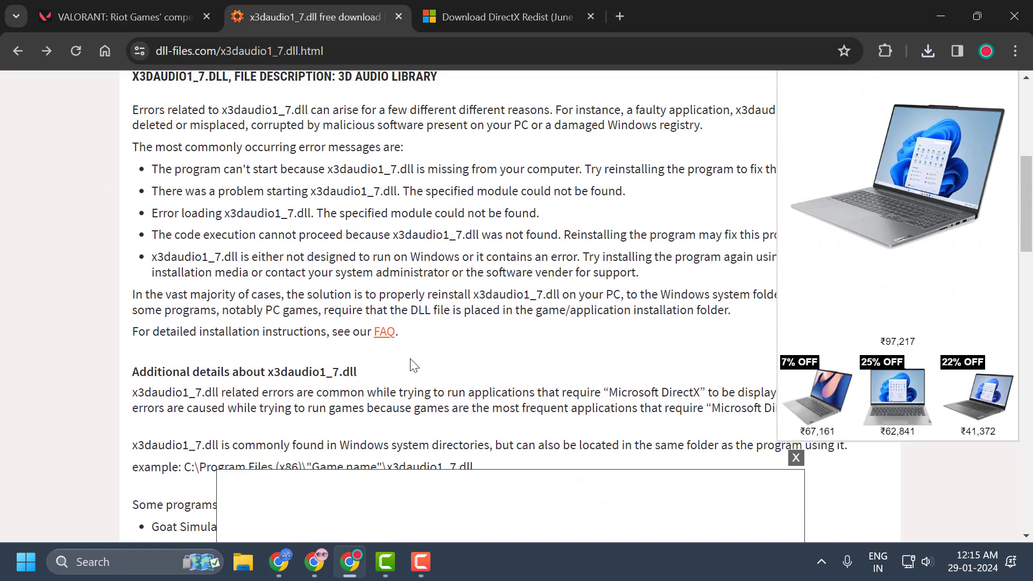
{"action": "scroll", "coordinate": [377, 349], "scroll_direction": "down", "scroll_amount": 8}
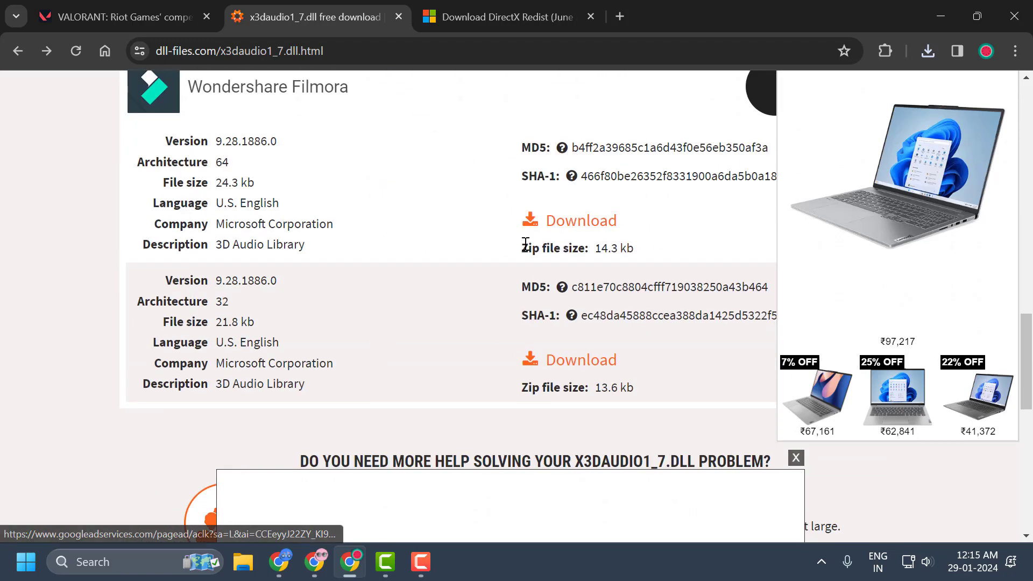
{"action": "left_click", "coordinate": [563, 234]}
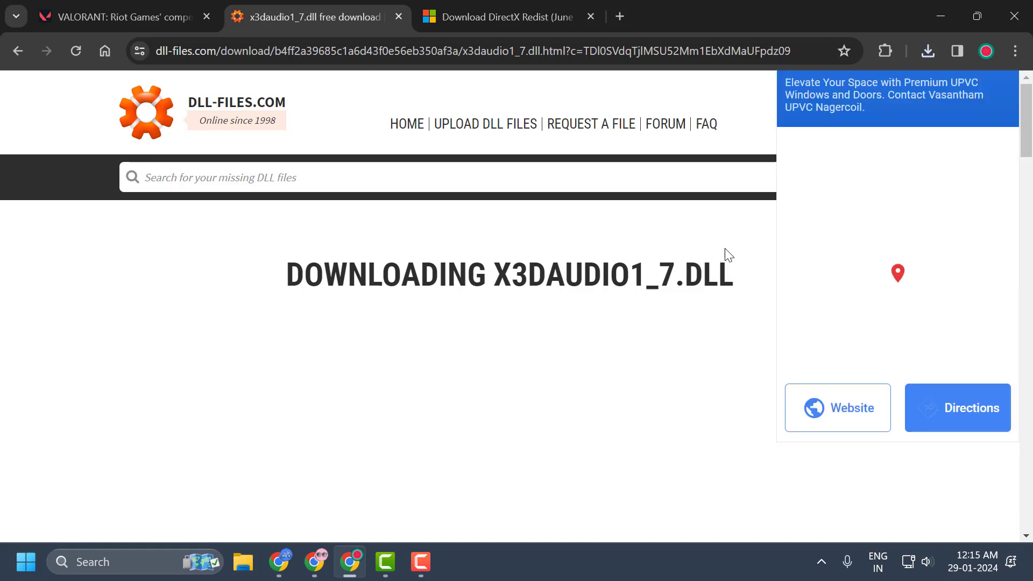
{"action": "mouse_move", "coordinate": [889, 95]}
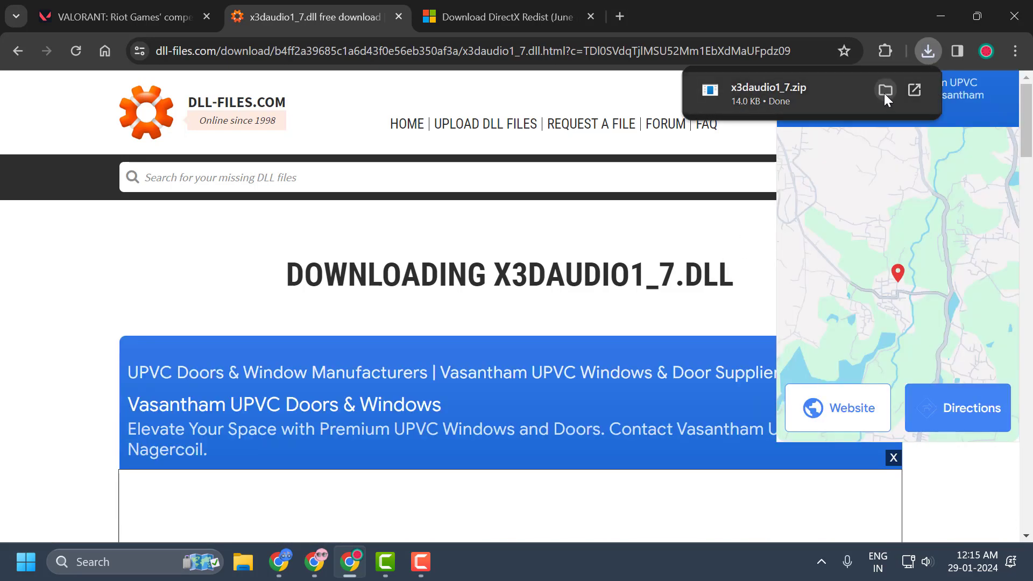
Extract x3daudio1_7.zip in its download folder
{"action": "left_click", "coordinate": [886, 90]}
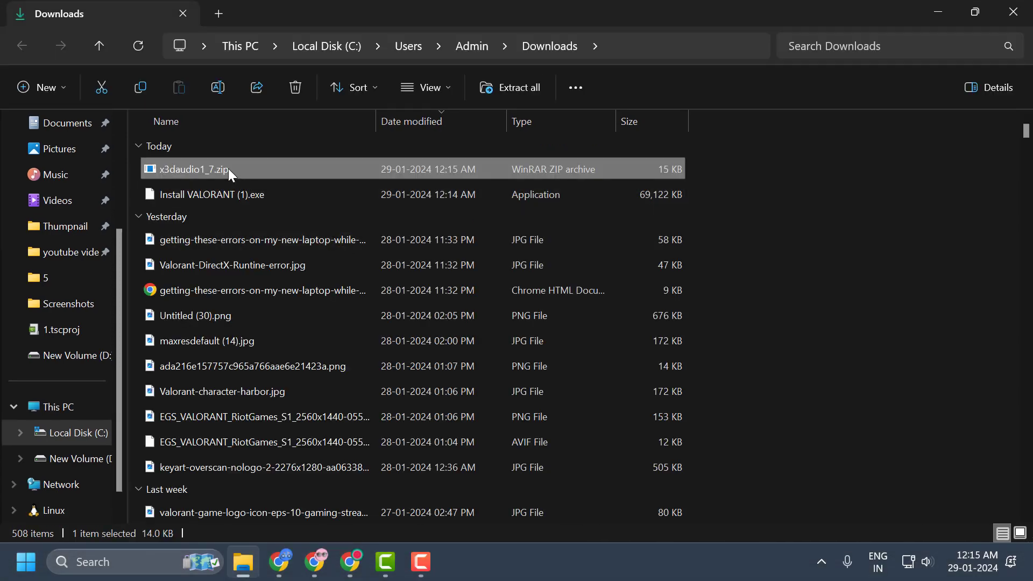
{"action": "right_click", "coordinate": [217, 172]}
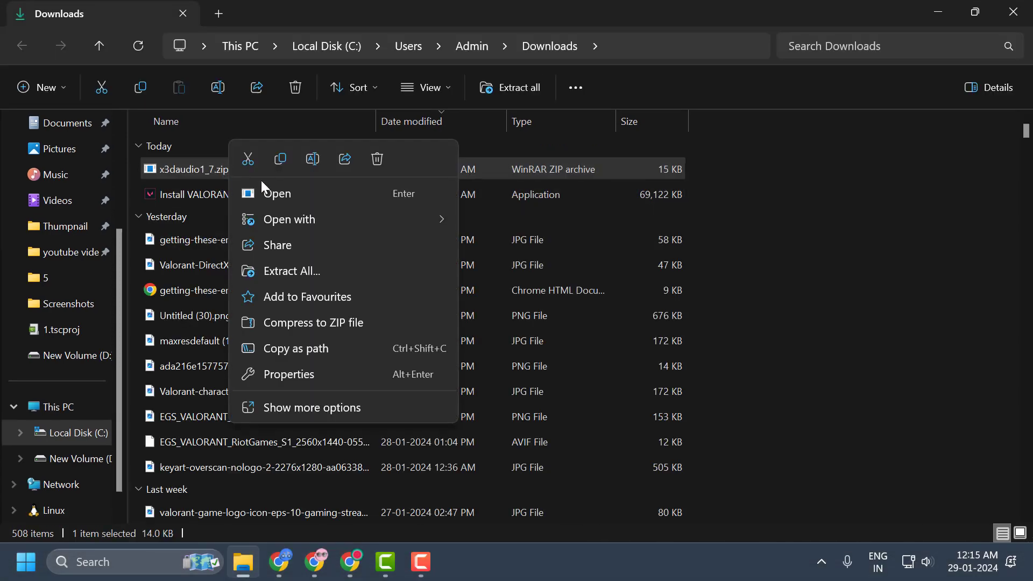
{"action": "left_click", "coordinate": [285, 271]}
{"action": "left_click", "coordinate": [649, 449]}
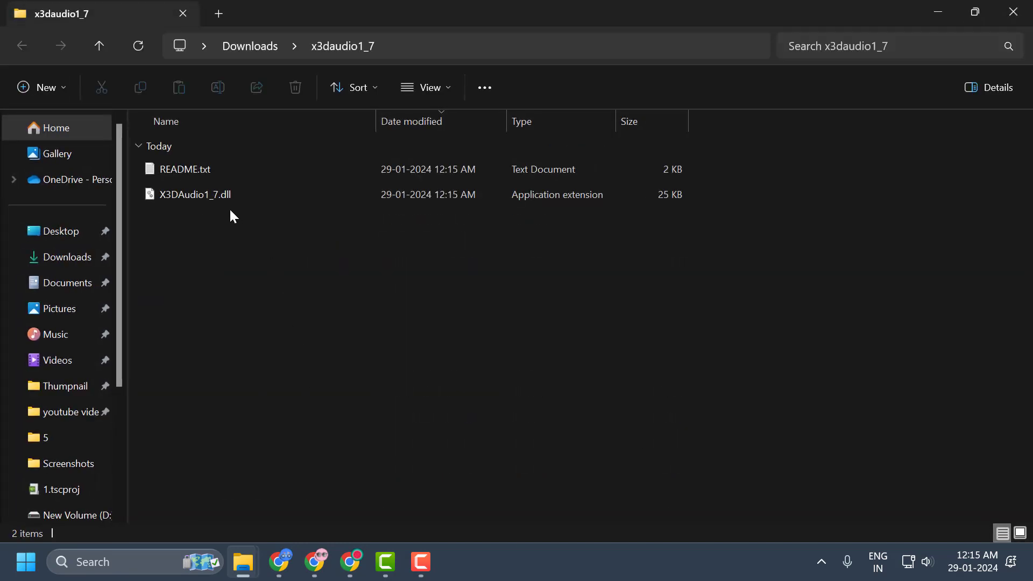
Copy the extracted X3DAudio1_7.dll and go to This PC
{"action": "right_click", "coordinate": [207, 192]}
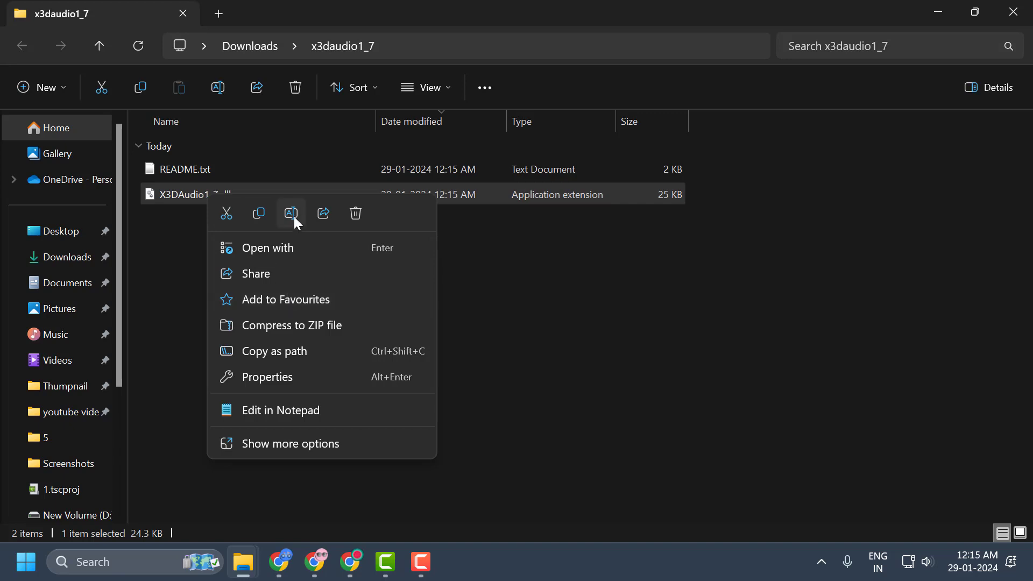
{"action": "left_click", "coordinate": [260, 216]}
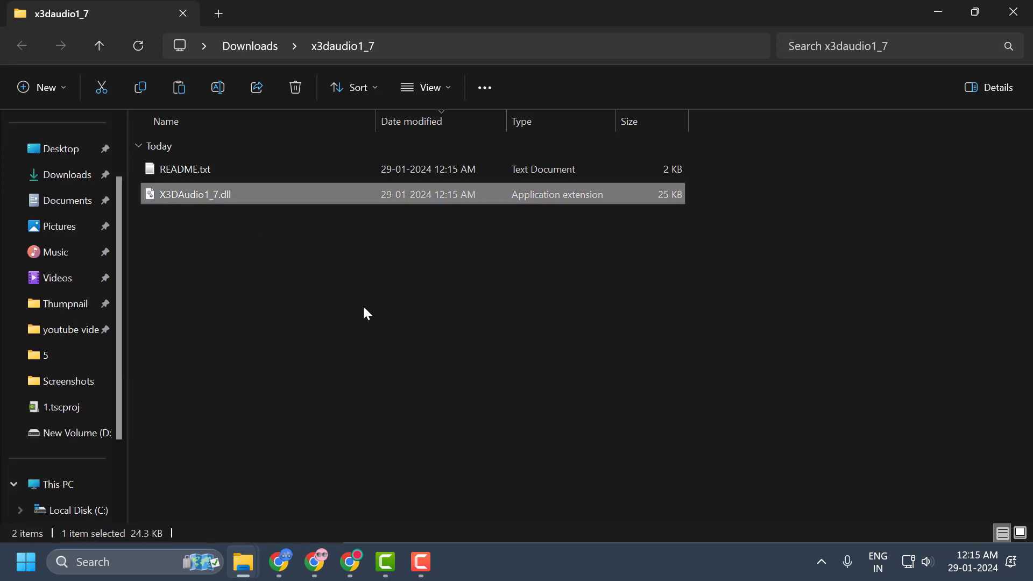
{"action": "scroll", "coordinate": [82, 354], "scroll_direction": "down", "scroll_amount": 2}
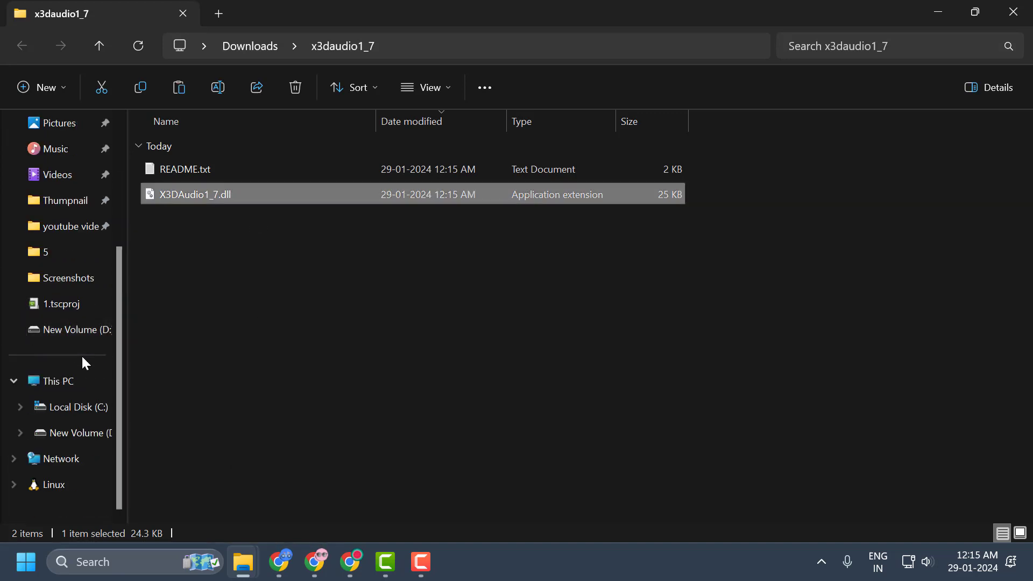
{"action": "left_click", "coordinate": [68, 385]}
Navigate to C:\Windows\System32 on the Local Disk
{"action": "double_click", "coordinate": [258, 176]}
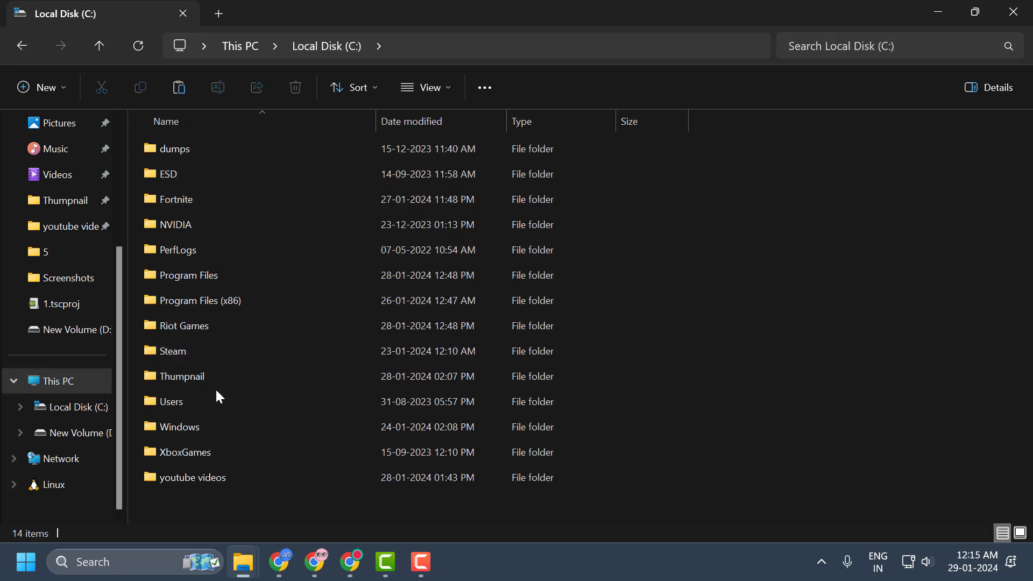
{"action": "double_click", "coordinate": [205, 425]}
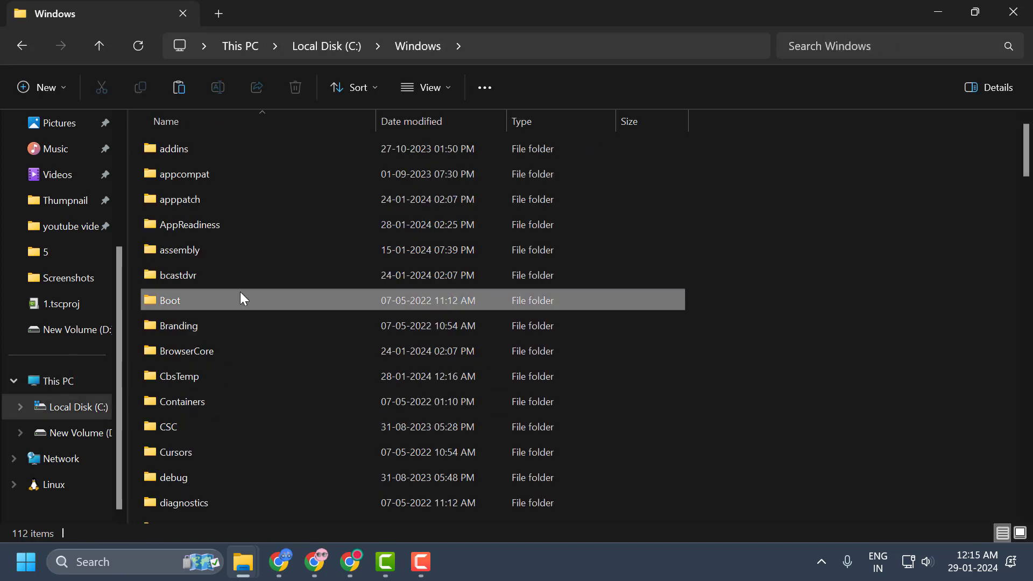
{"action": "left_click", "coordinate": [240, 291]}
{"action": "key", "text": "s"}
{"action": "key", "text": "s"}
{"action": "key", "text": "s"}
{"action": "key", "text": "s"}
{"action": "key", "text": "s"}
{"action": "key", "text": "s"}
{"action": "key", "text": "s"}
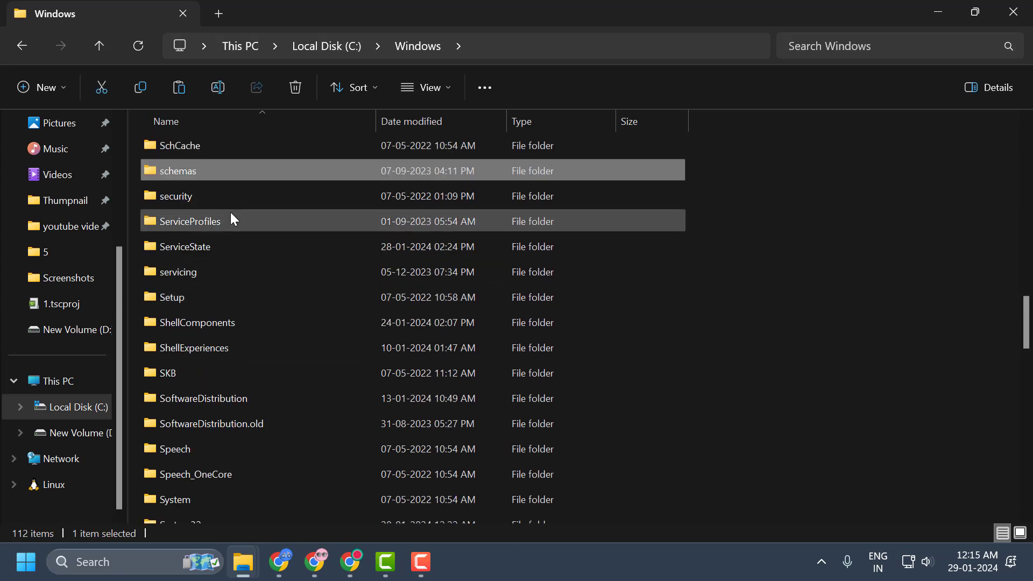
{"action": "key", "text": "s"}
{"action": "scroll", "coordinate": [226, 387], "scroll_direction": "down", "scroll_amount": 1}
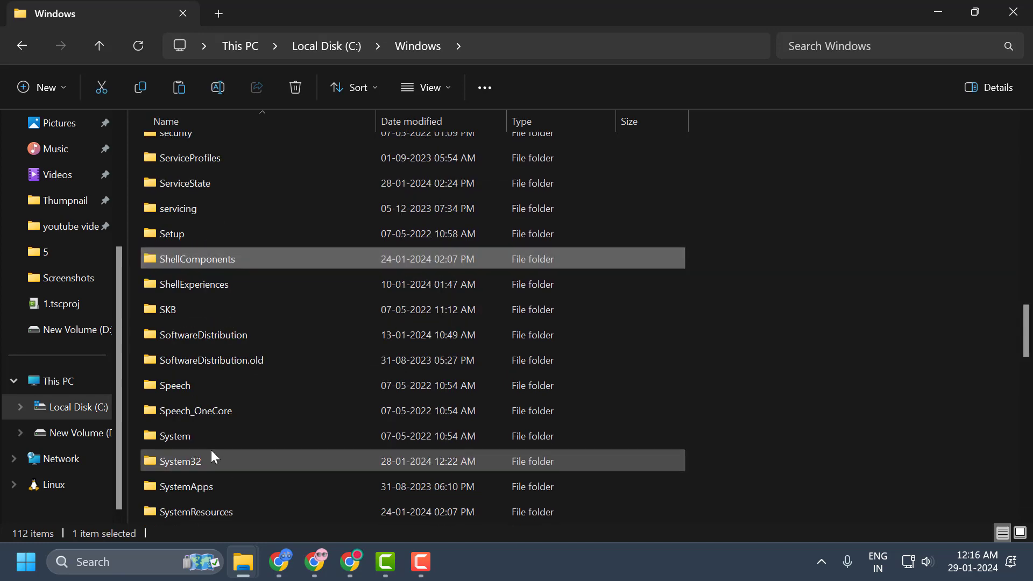
{"action": "left_click", "coordinate": [207, 459]}
{"action": "double_click", "coordinate": [203, 462]}
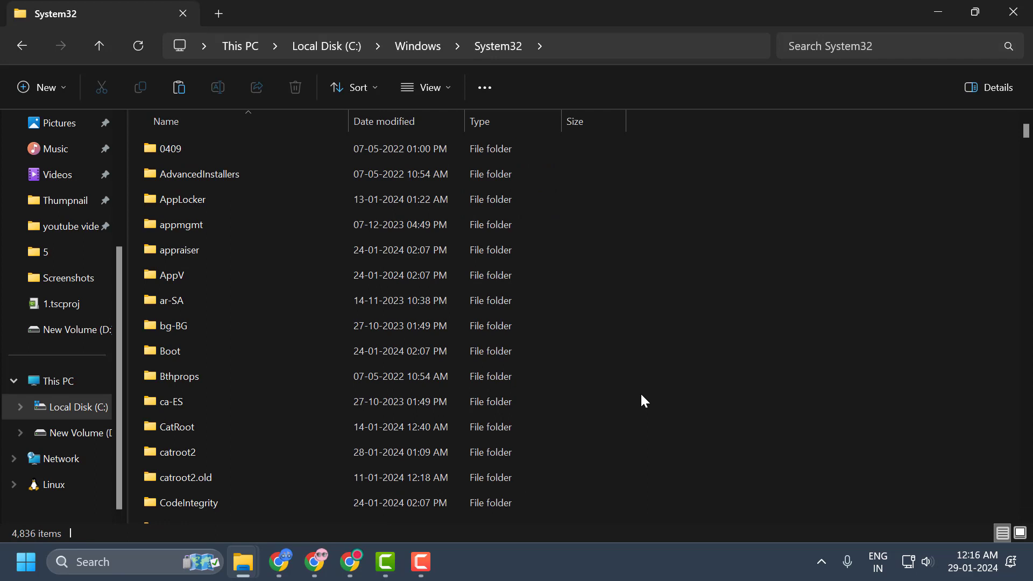
Paste X3DAudio1_7.dll into System32, replacing the existing file, then return to Windows
{"action": "right_click", "coordinate": [676, 292]}
{"action": "left_click", "coordinate": [695, 314]}
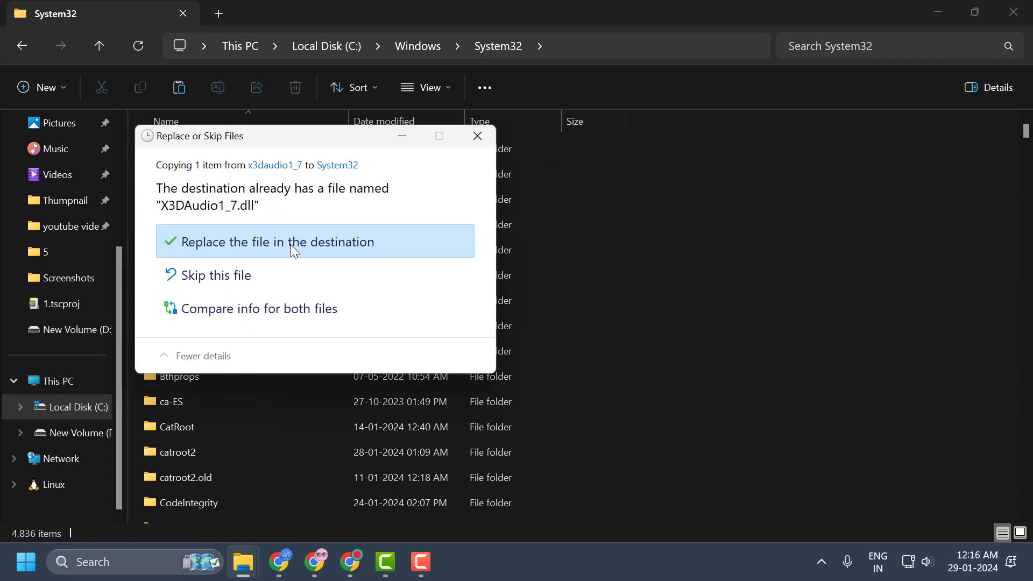
{"action": "left_click", "coordinate": [275, 247]}
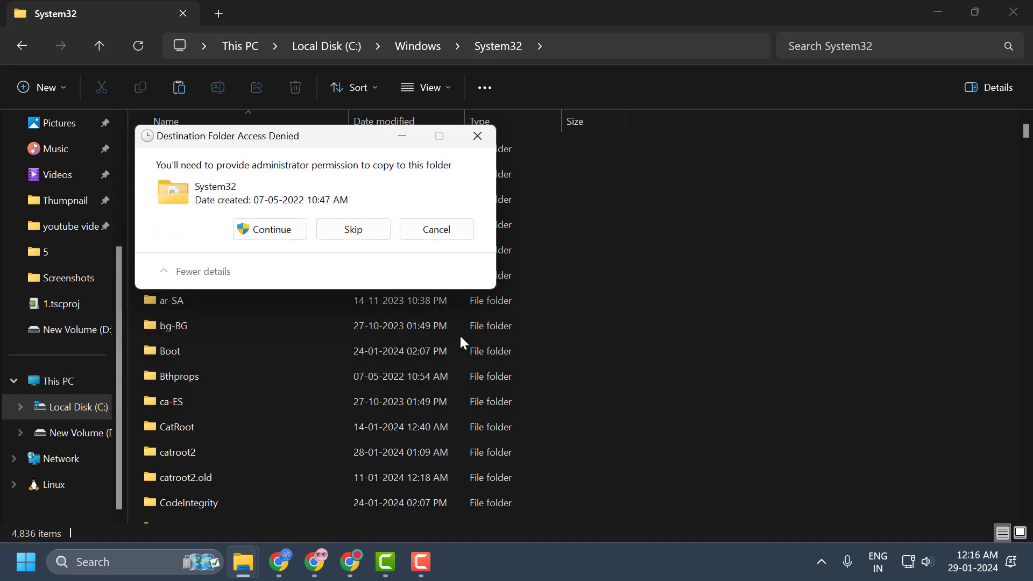
{"action": "left_click", "coordinate": [240, 233]}
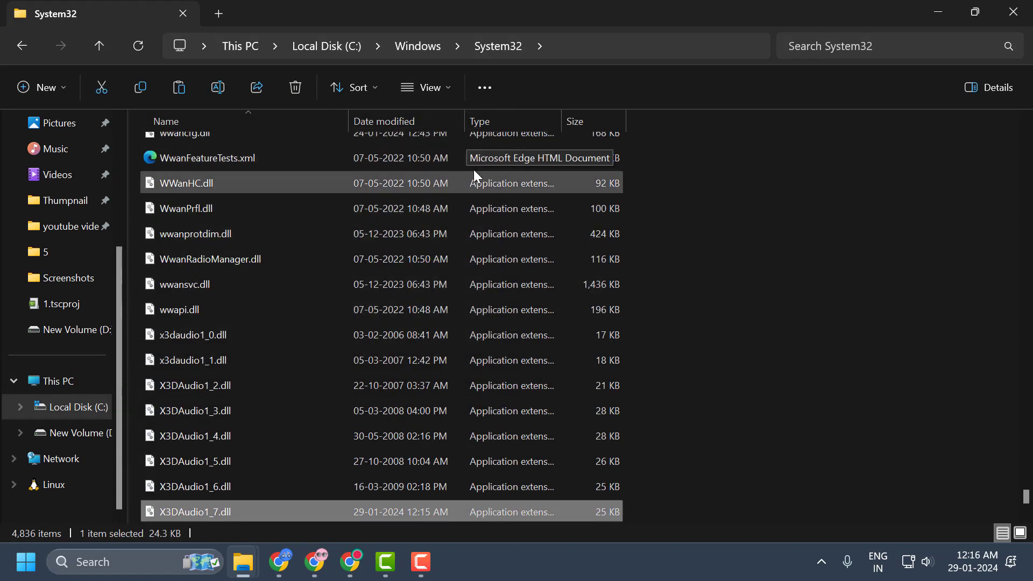
{"action": "left_click", "coordinate": [417, 48]}
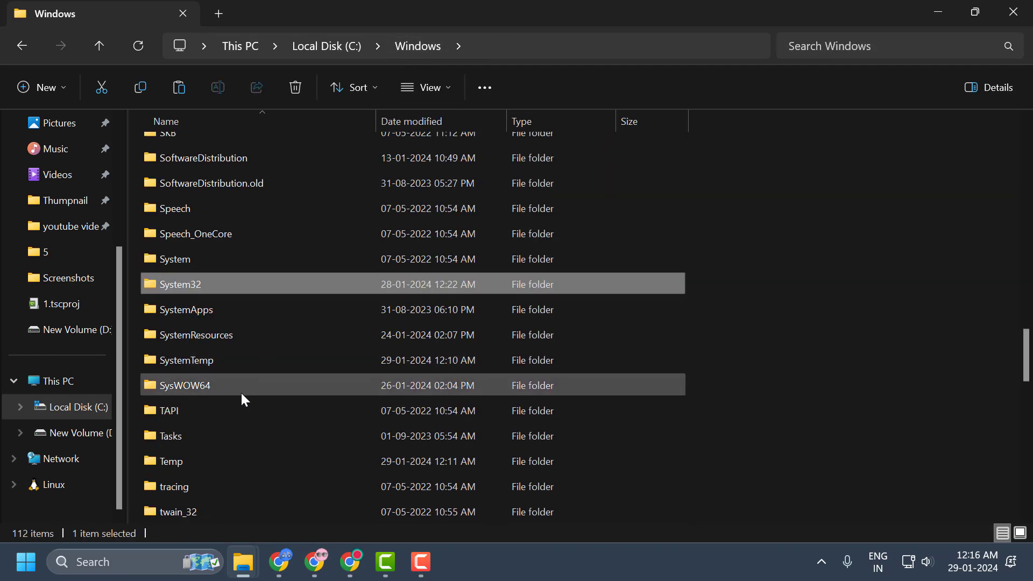
{"action": "left_click", "coordinate": [192, 388]}
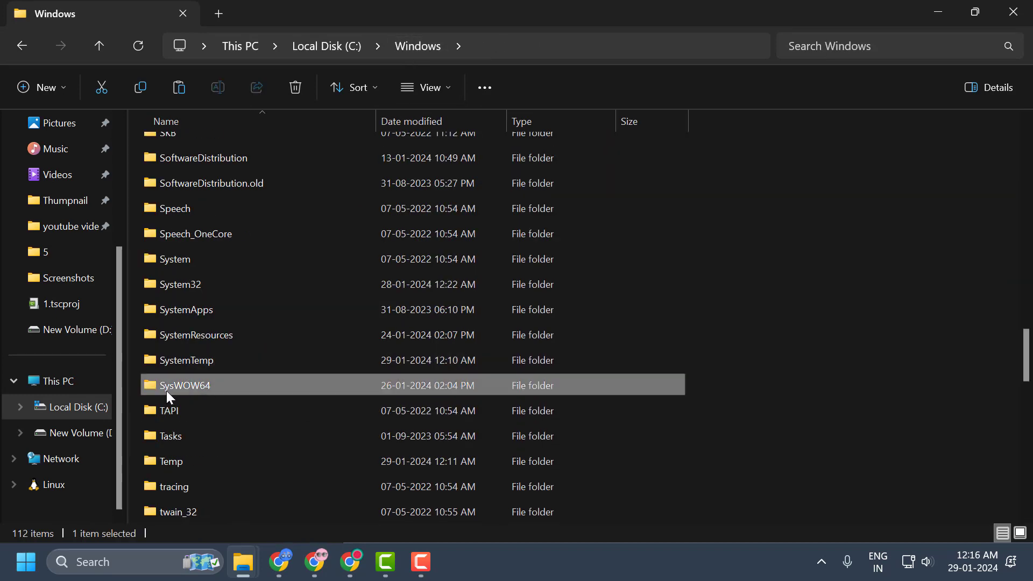
Paste X3DAudio1_7.dll into SysWOW64, replacing the existing file, then close both Explorer windows
{"action": "double_click", "coordinate": [217, 387]}
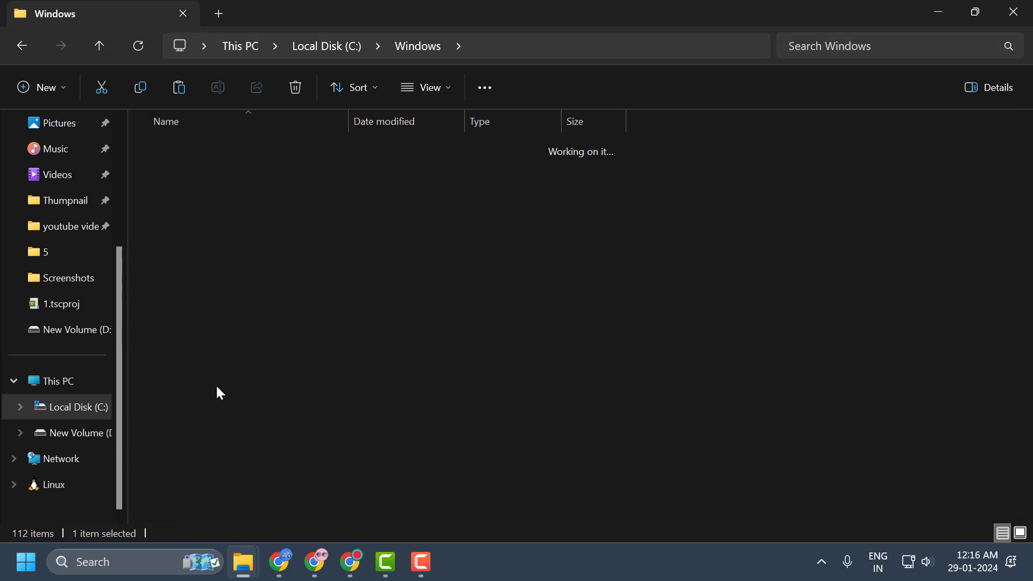
{"action": "right_click", "coordinate": [689, 273]}
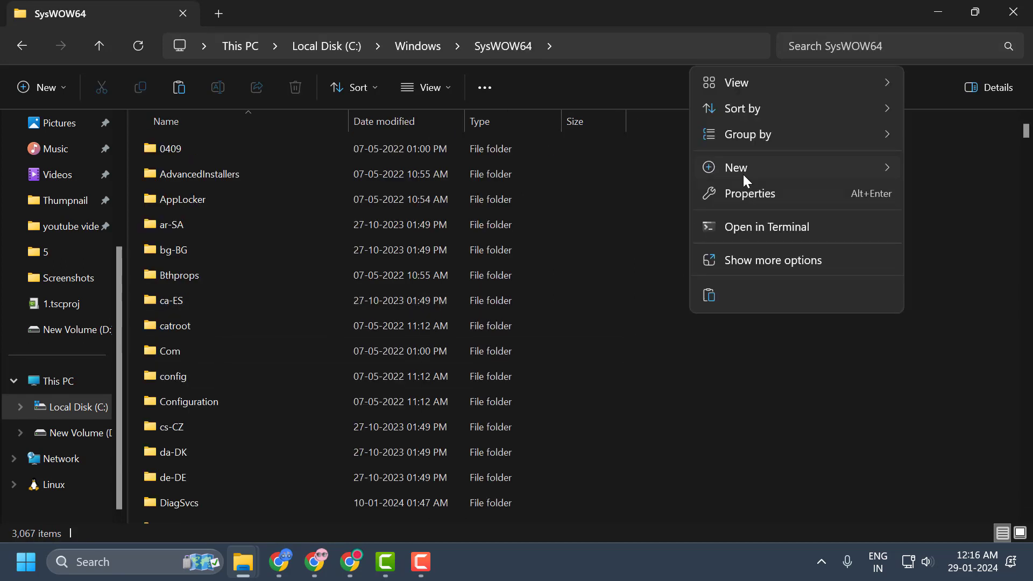
{"action": "left_click", "coordinate": [711, 293]}
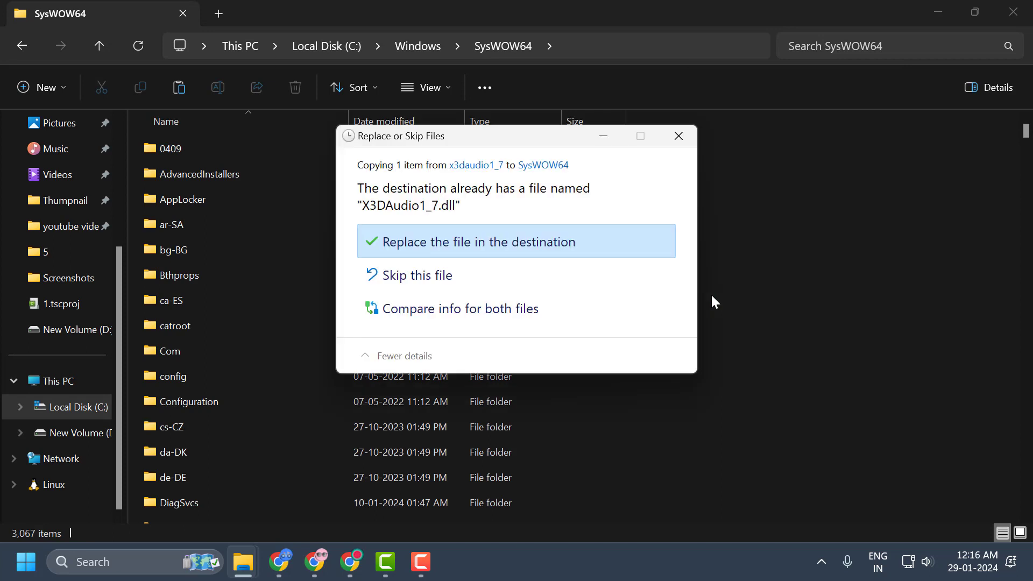
{"action": "left_click", "coordinate": [423, 248]}
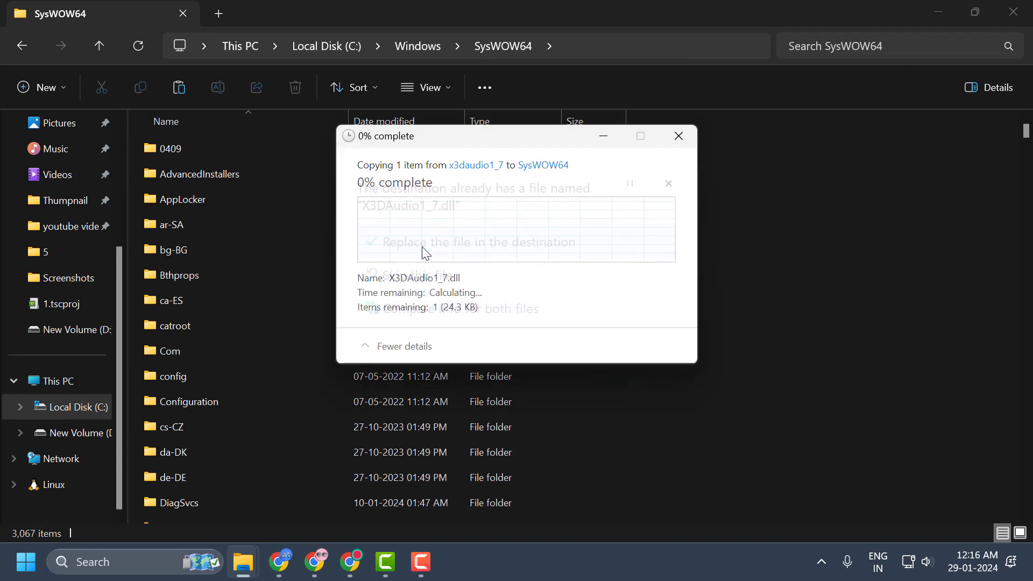
{"action": "left_click", "coordinate": [458, 231]}
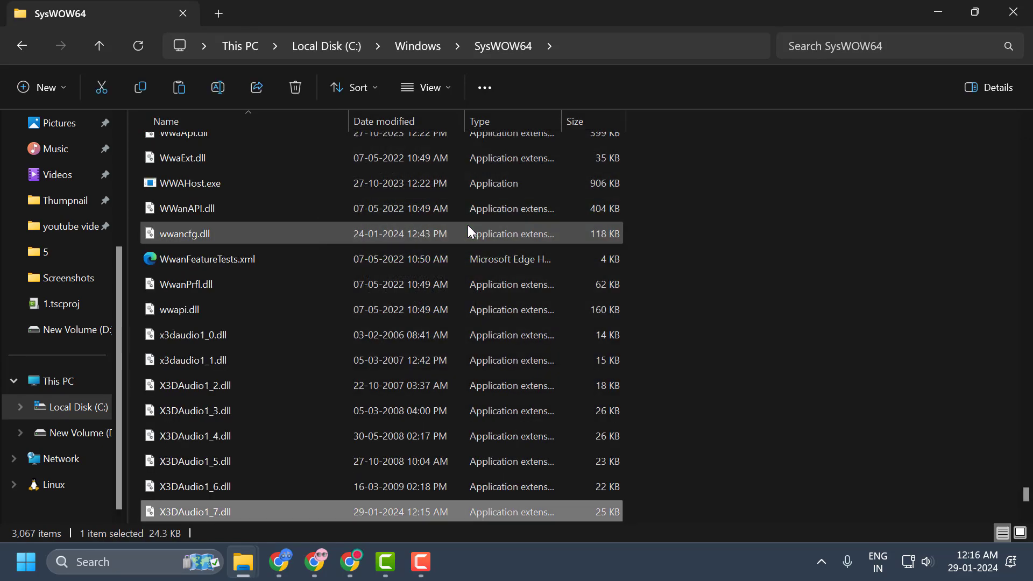
{"action": "left_click", "coordinate": [1011, 13]}
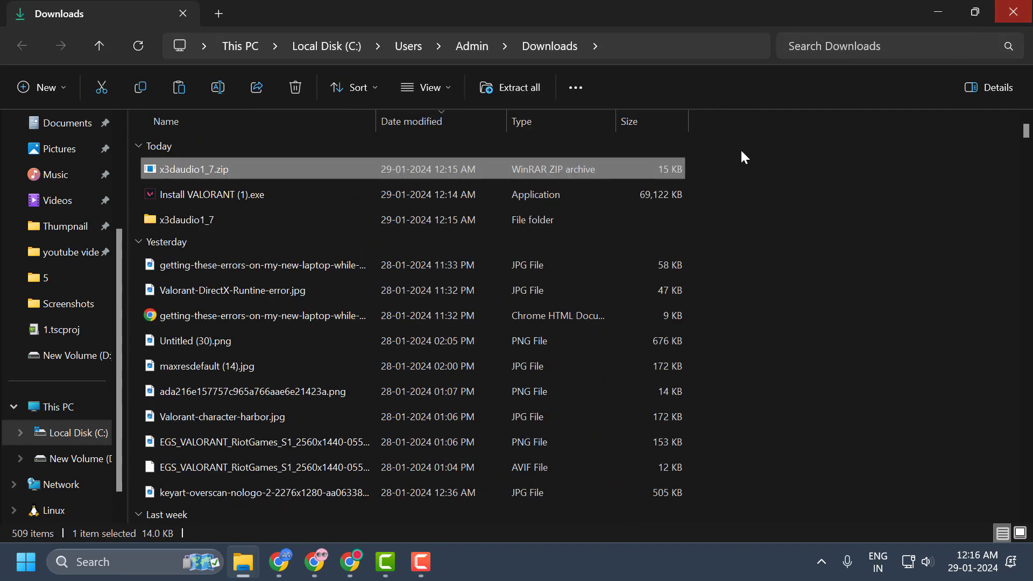
{"action": "left_click", "coordinate": [1015, 16]}
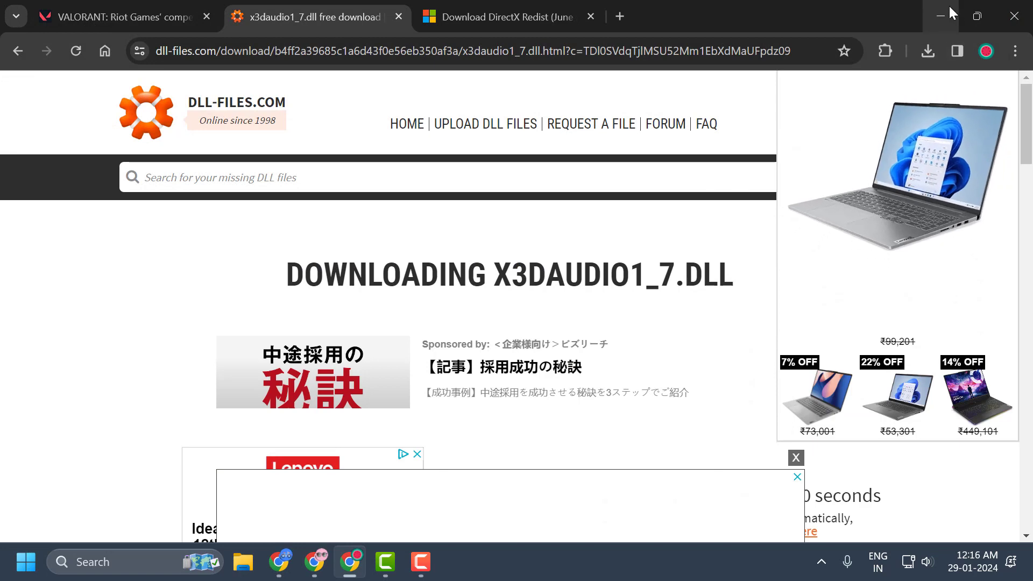
Switch Chrome to the DirectX Redist (June 2010) Download Center tab
{"action": "left_click", "coordinate": [969, 9]}
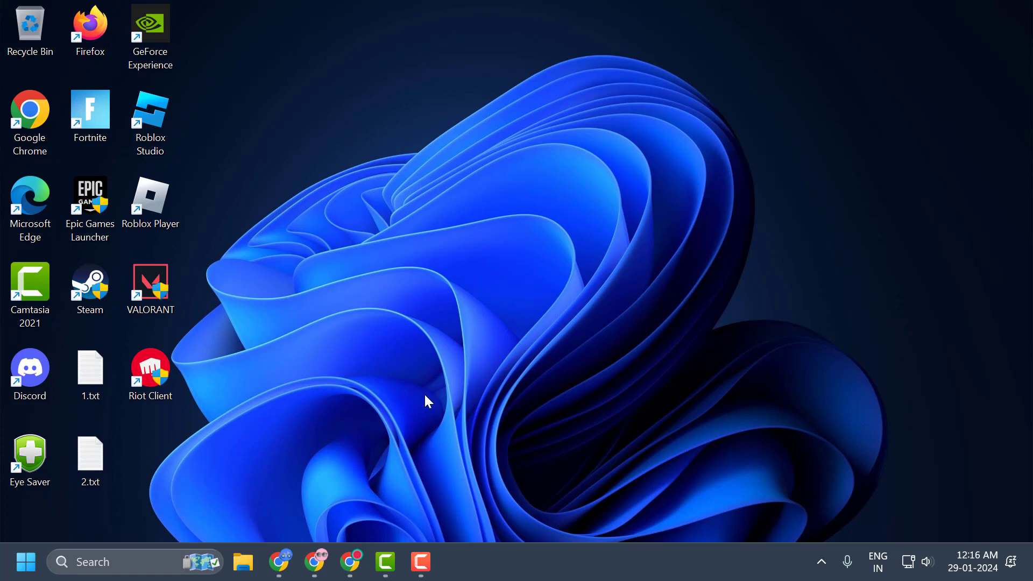
{"action": "left_click", "coordinate": [350, 561]}
{"action": "left_click", "coordinate": [502, 8]}
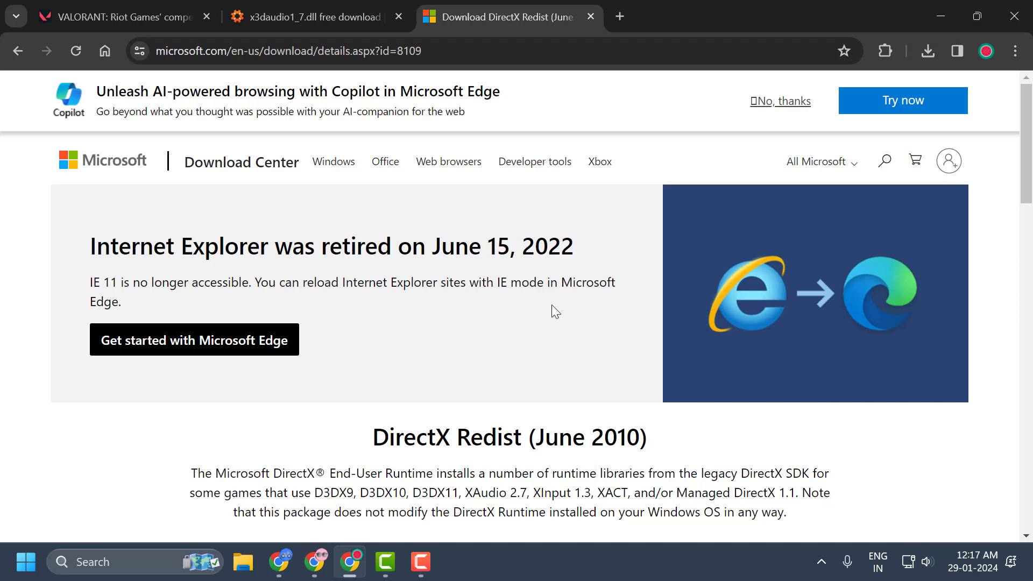
Download the 95.6 MB directx_Jun2010_redist.exe, confirm it in downloads, and minimize Chrome
{"action": "scroll", "coordinate": [552, 305], "scroll_direction": "down", "scroll_amount": 5}
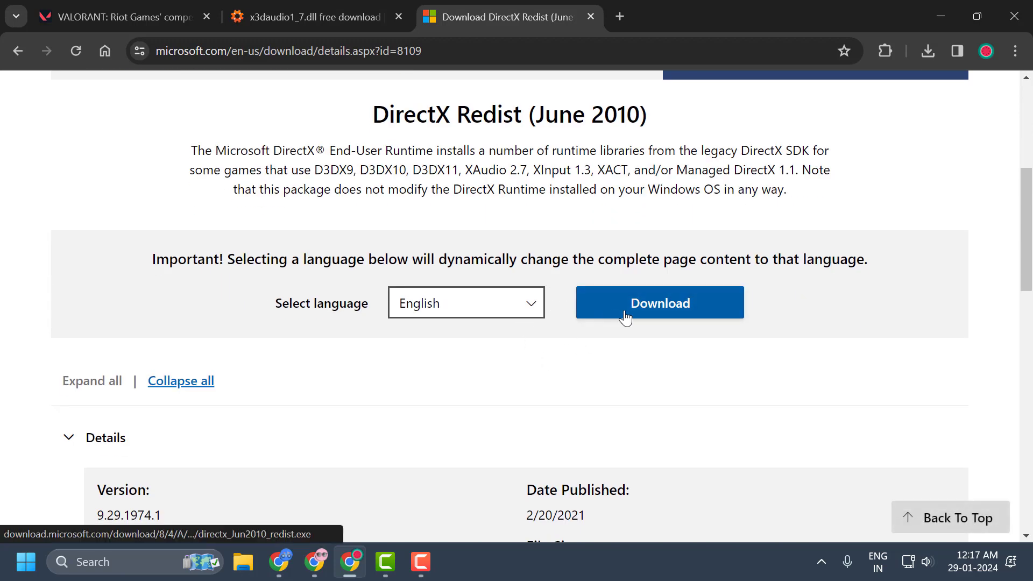
{"action": "left_click", "coordinate": [625, 315]}
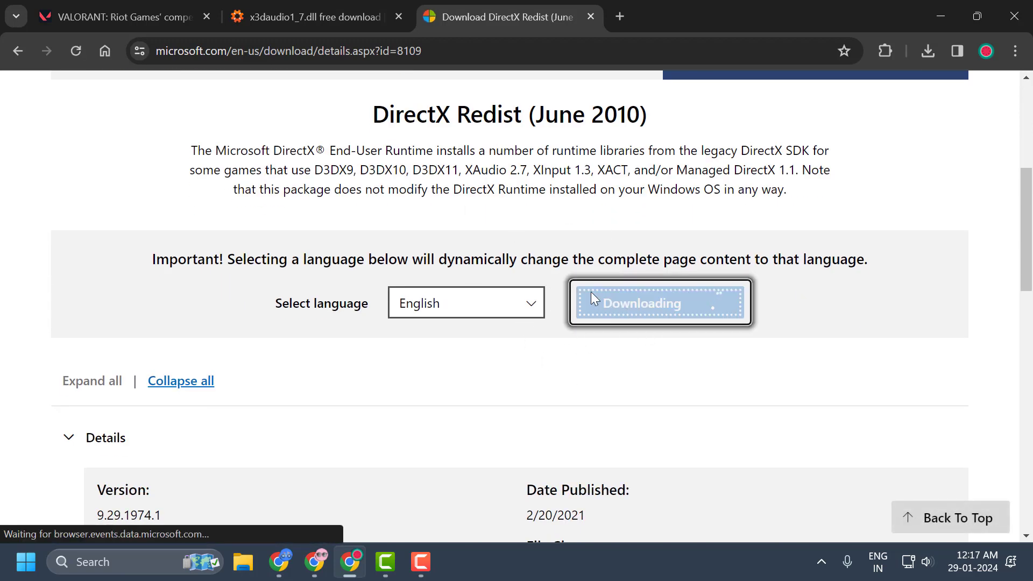
{"action": "left_click", "coordinate": [925, 50]}
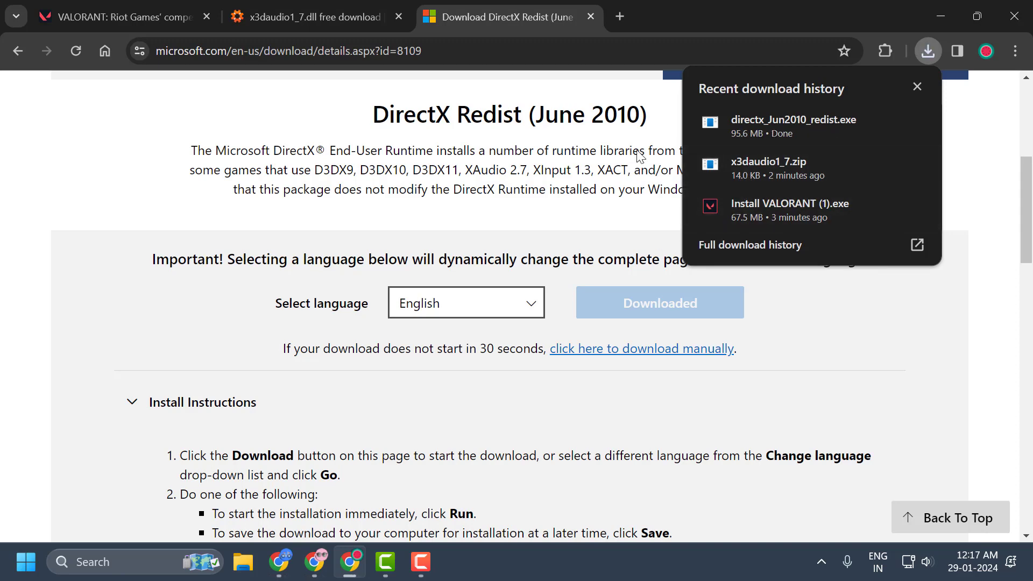
{"action": "left_click", "coordinate": [943, 15]}
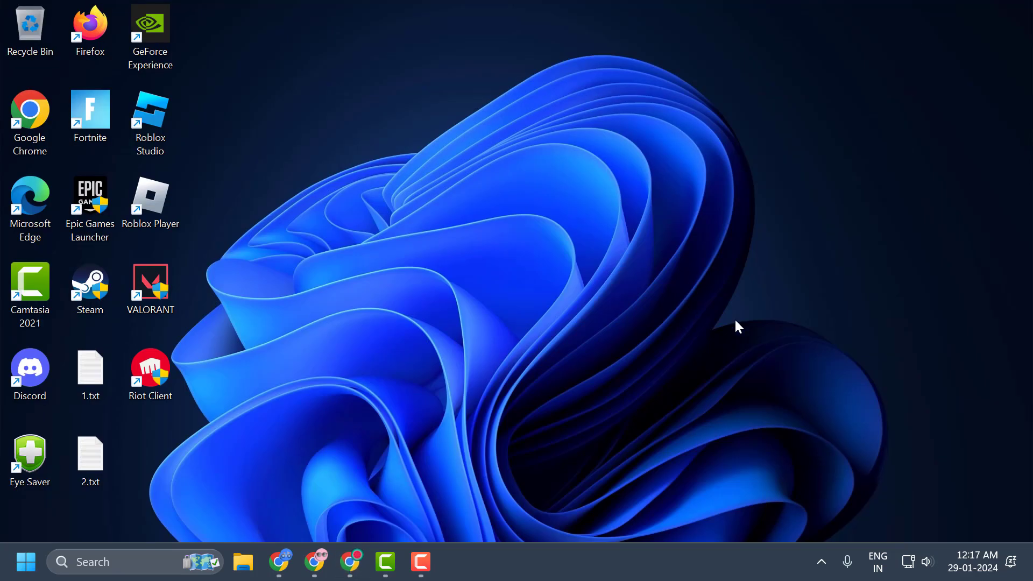